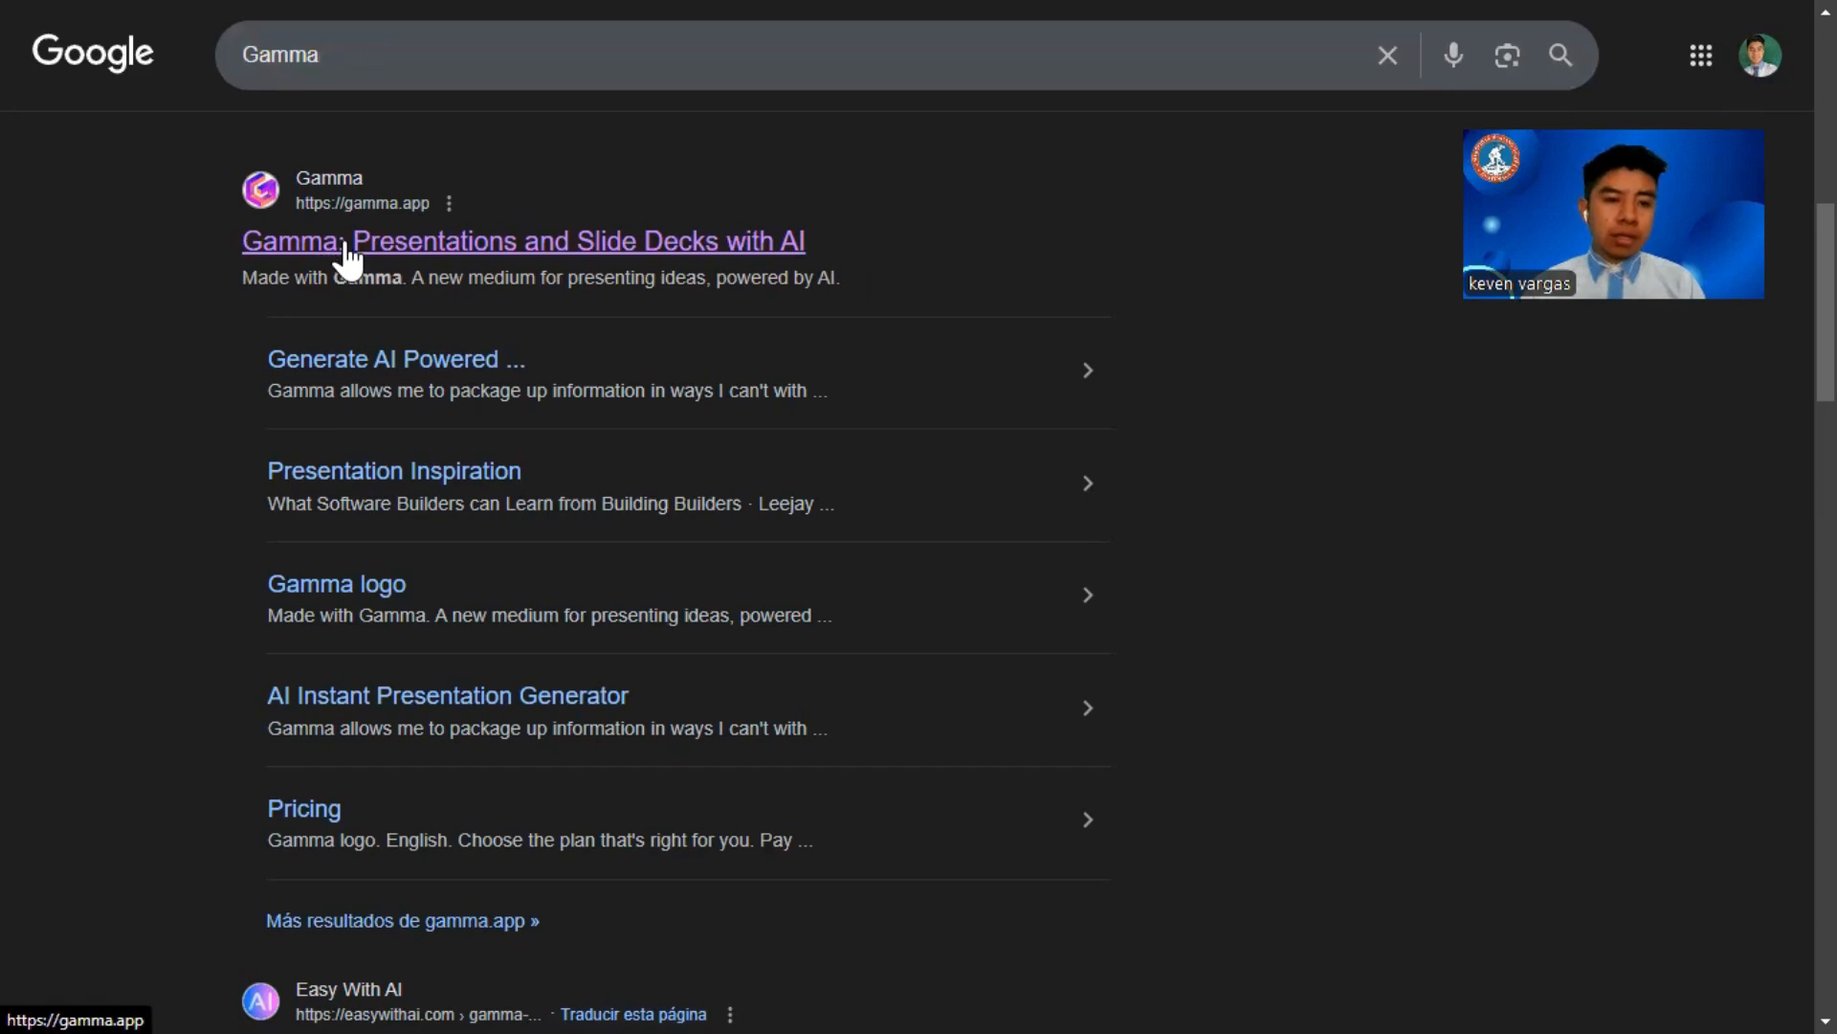
# Step: Open the Gamma website from the search results and sign up with a Google account
pyautogui.click(349, 250)
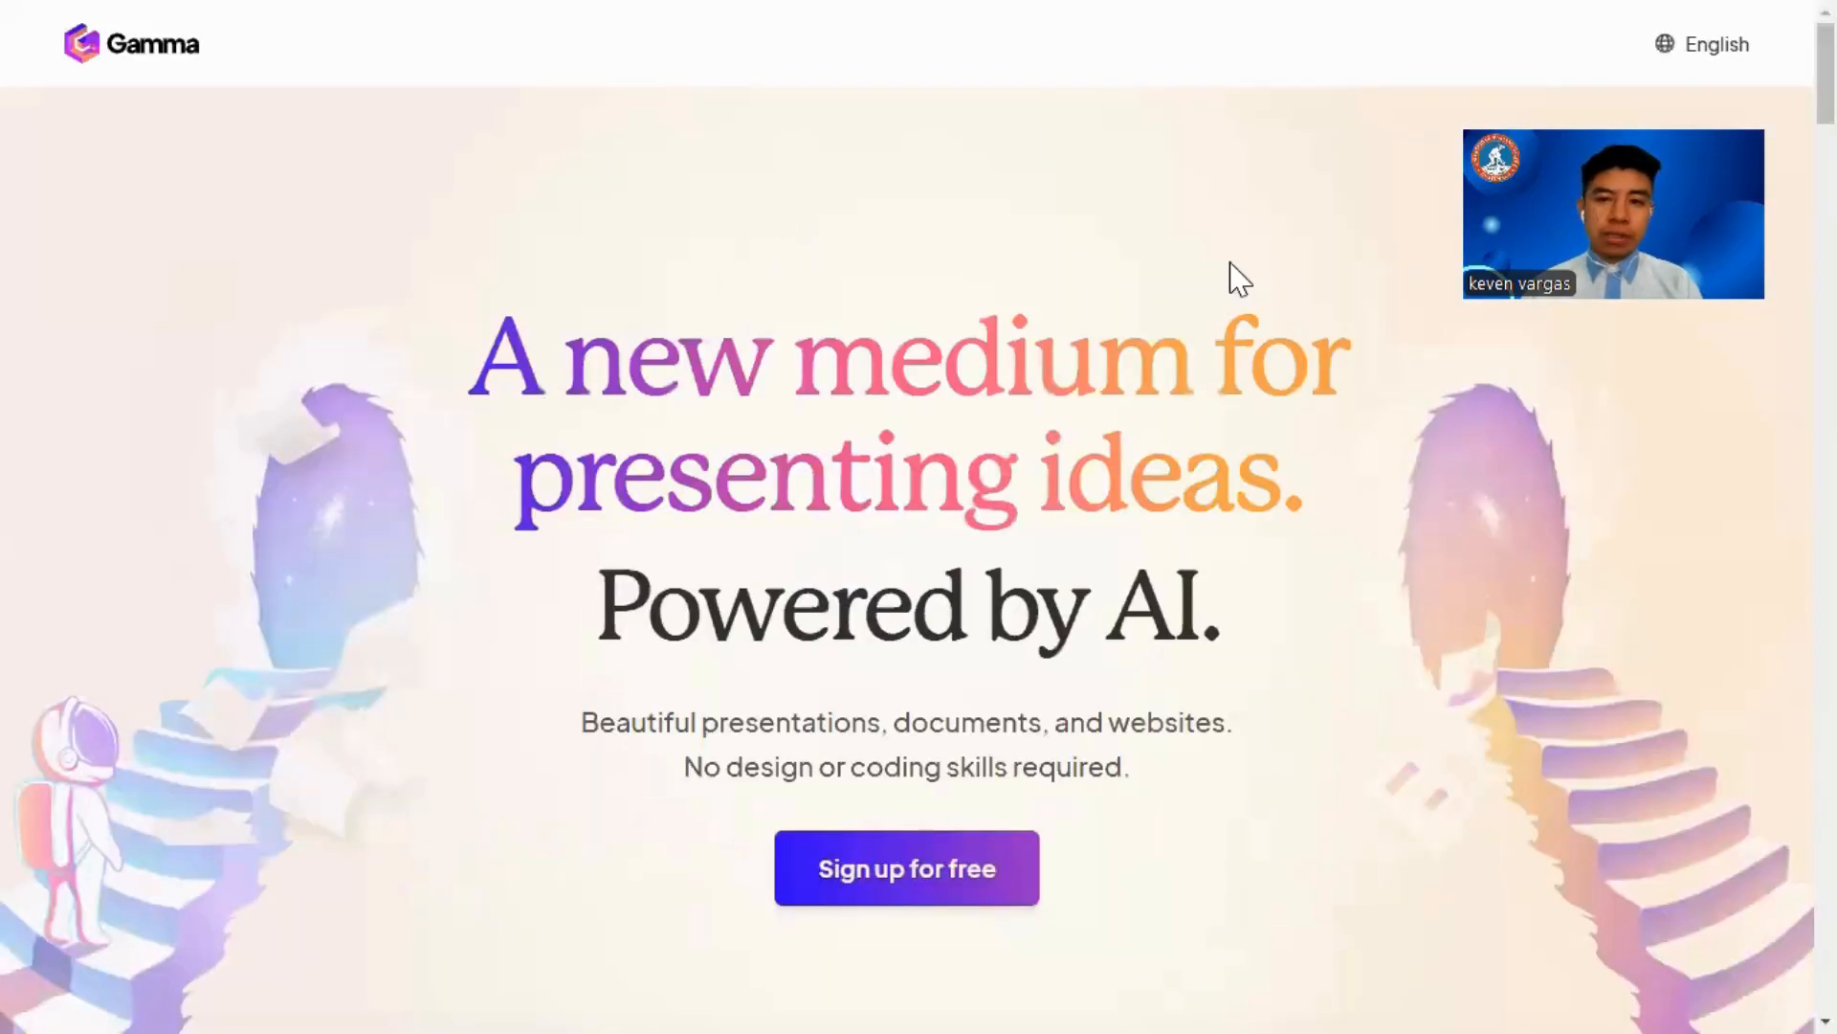
pyautogui.click(915, 877)
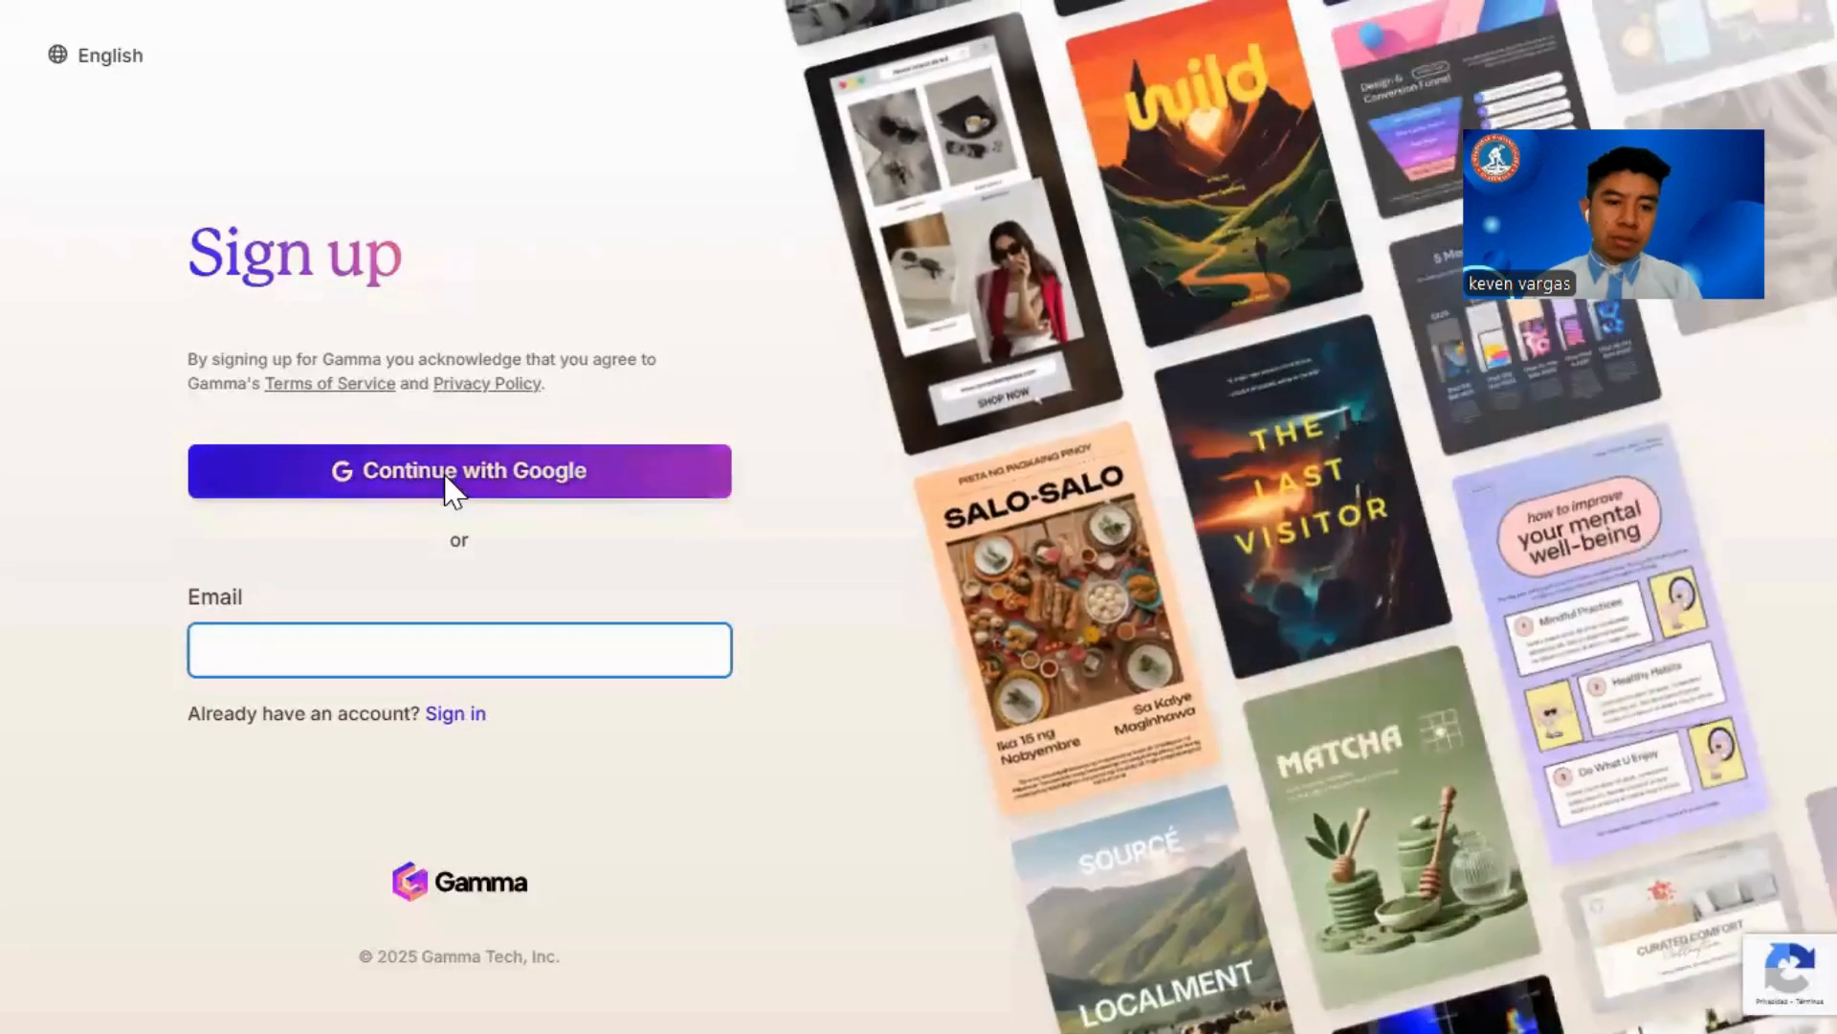
pyautogui.click(450, 496)
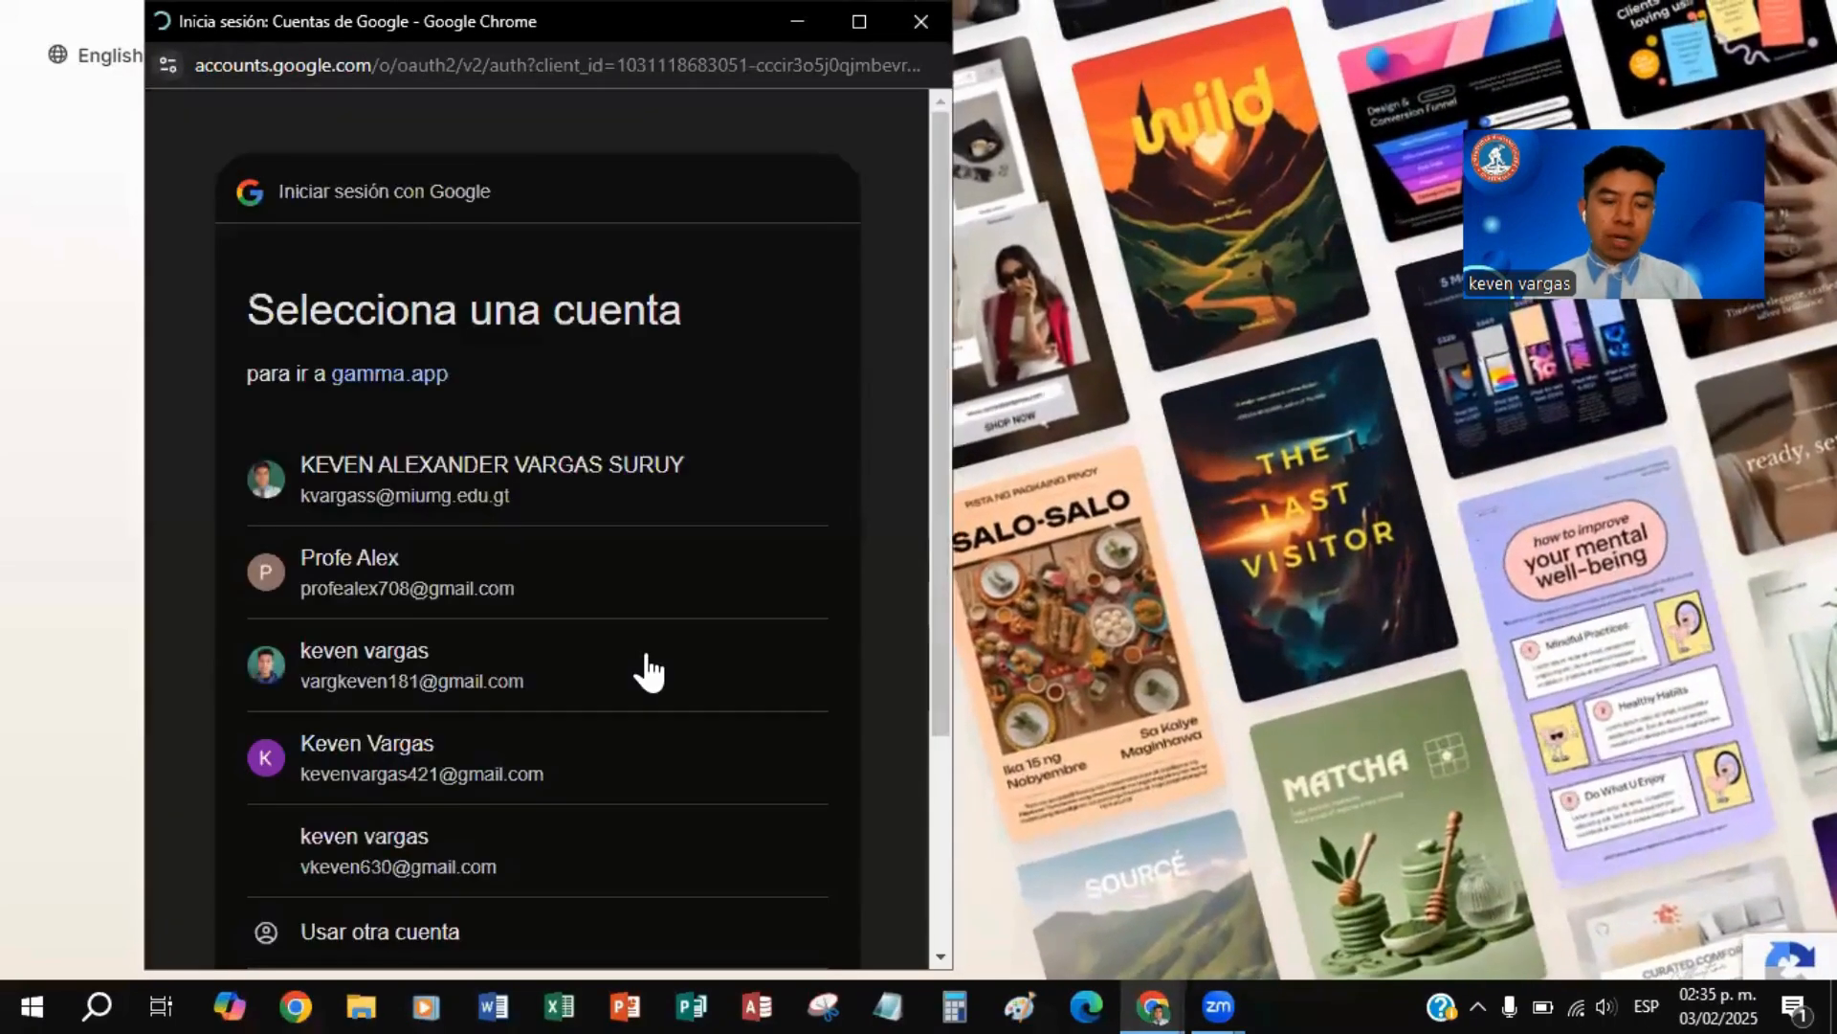
pyautogui.click(441, 852)
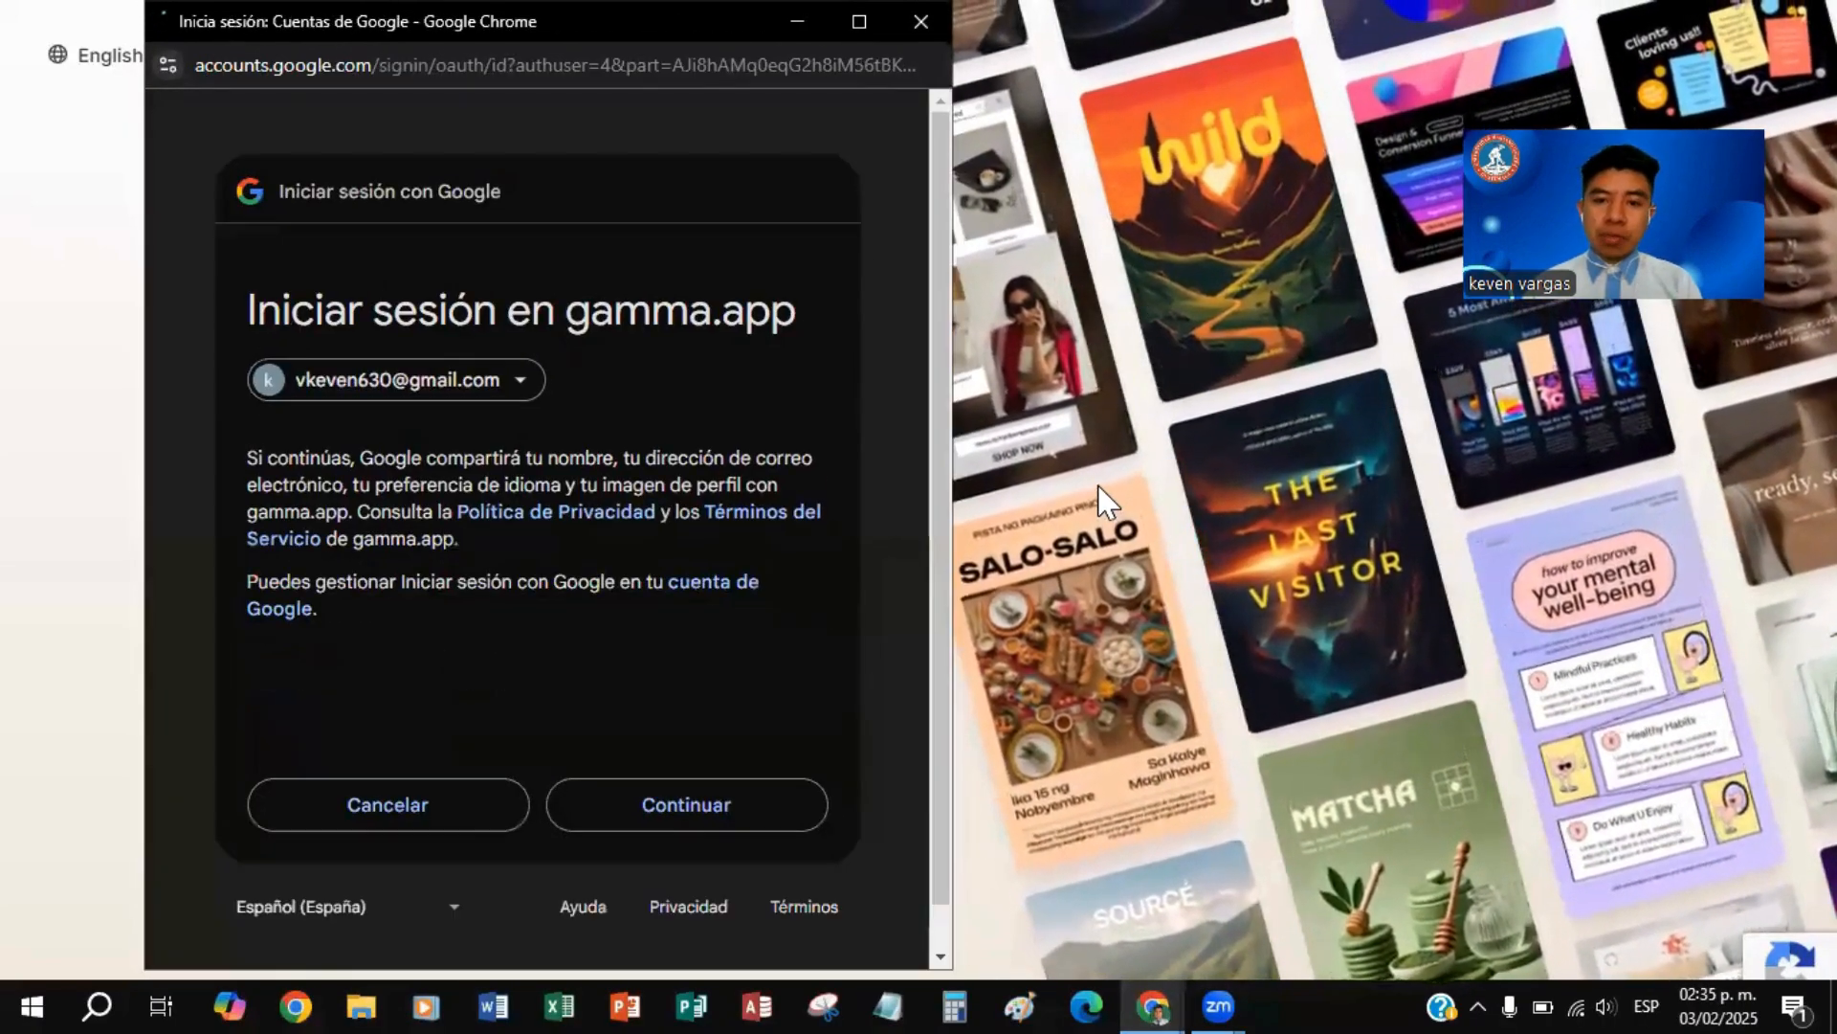
pyautogui.click(710, 792)
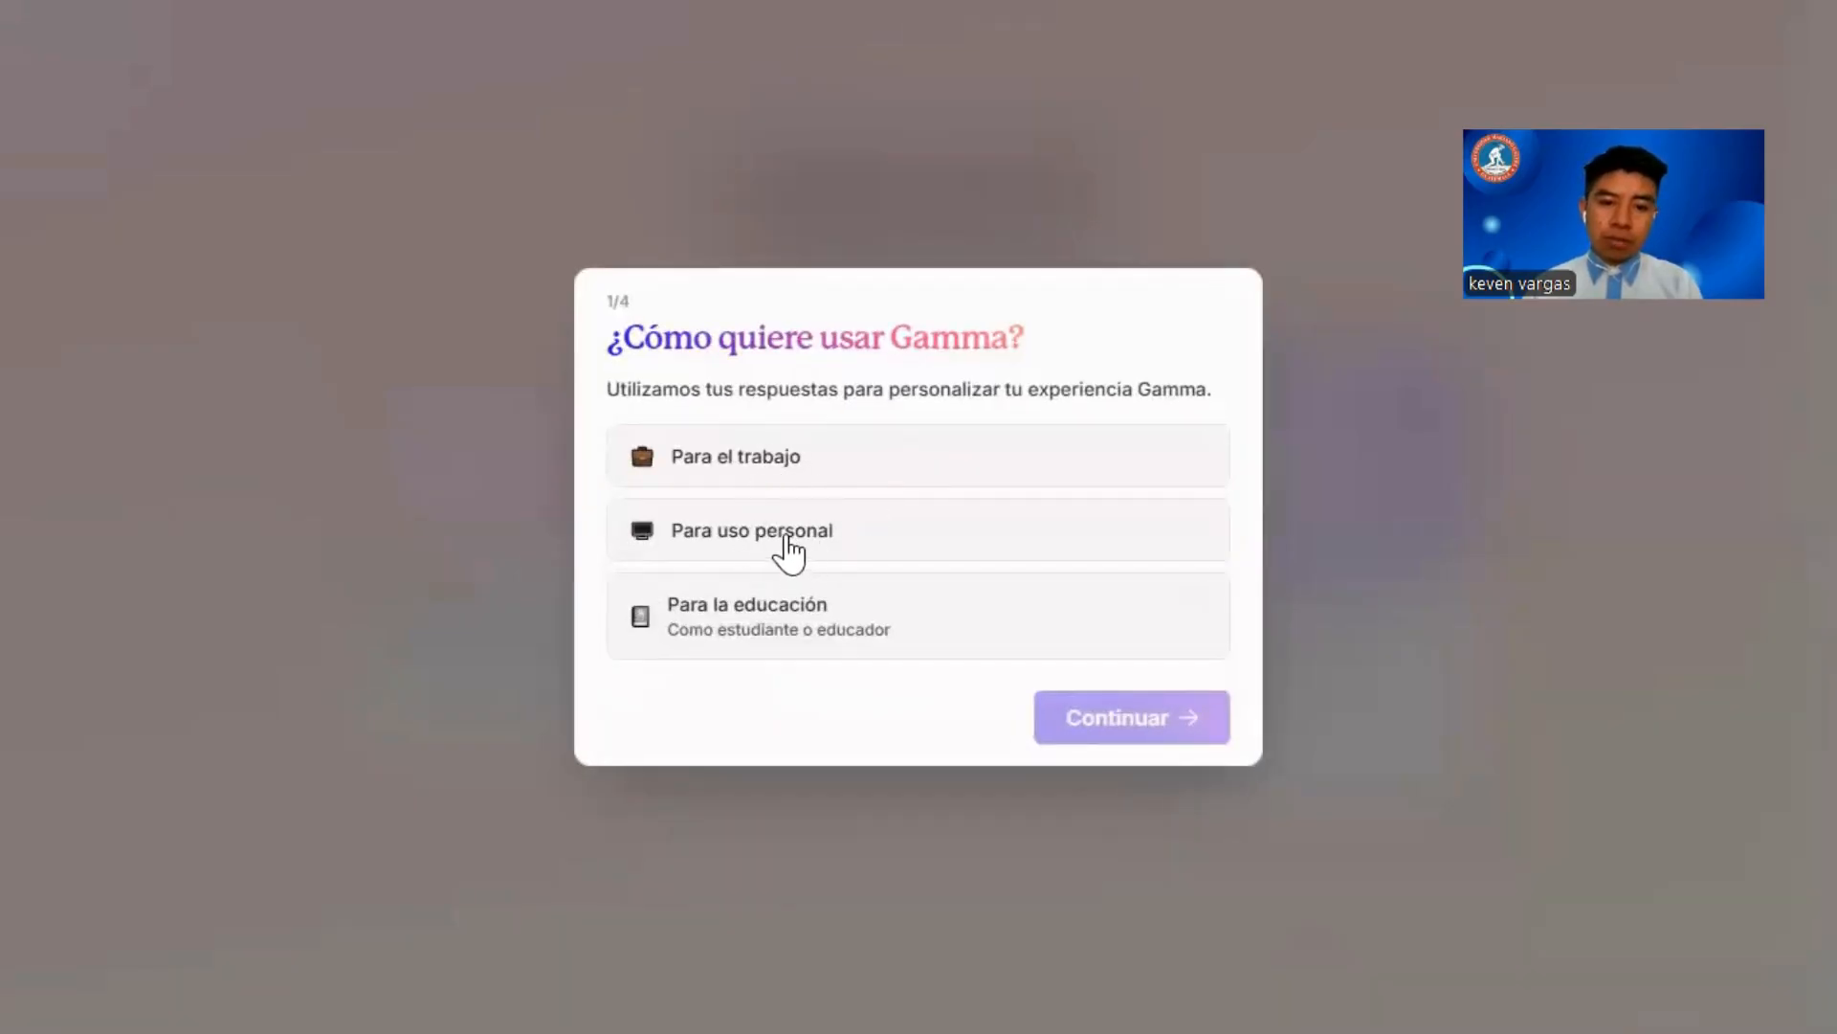
# Step: Answer the onboarding questions with "Para la educación" as an educator, of type "Profesor universitario o de educación postsecundaria"
pyautogui.click(787, 613)
pyautogui.click(755, 674)
pyautogui.click(1075, 823)
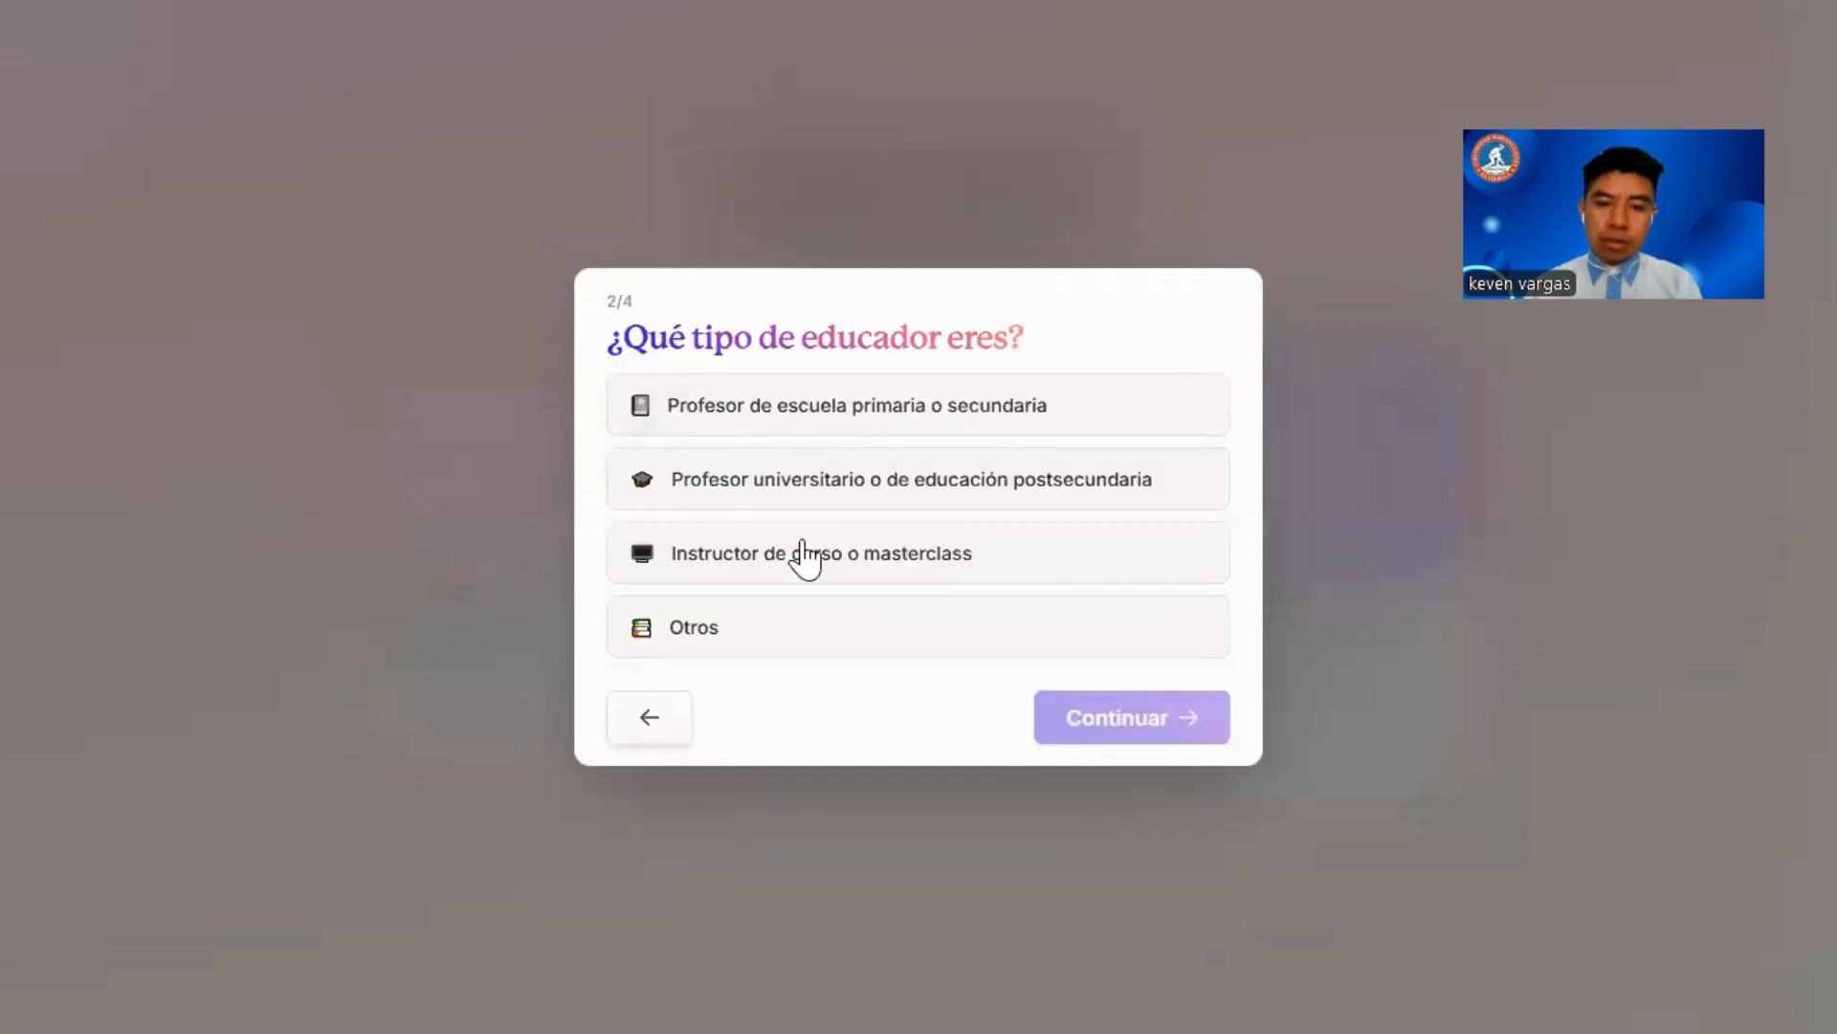
pyautogui.click(939, 503)
pyautogui.click(1079, 727)
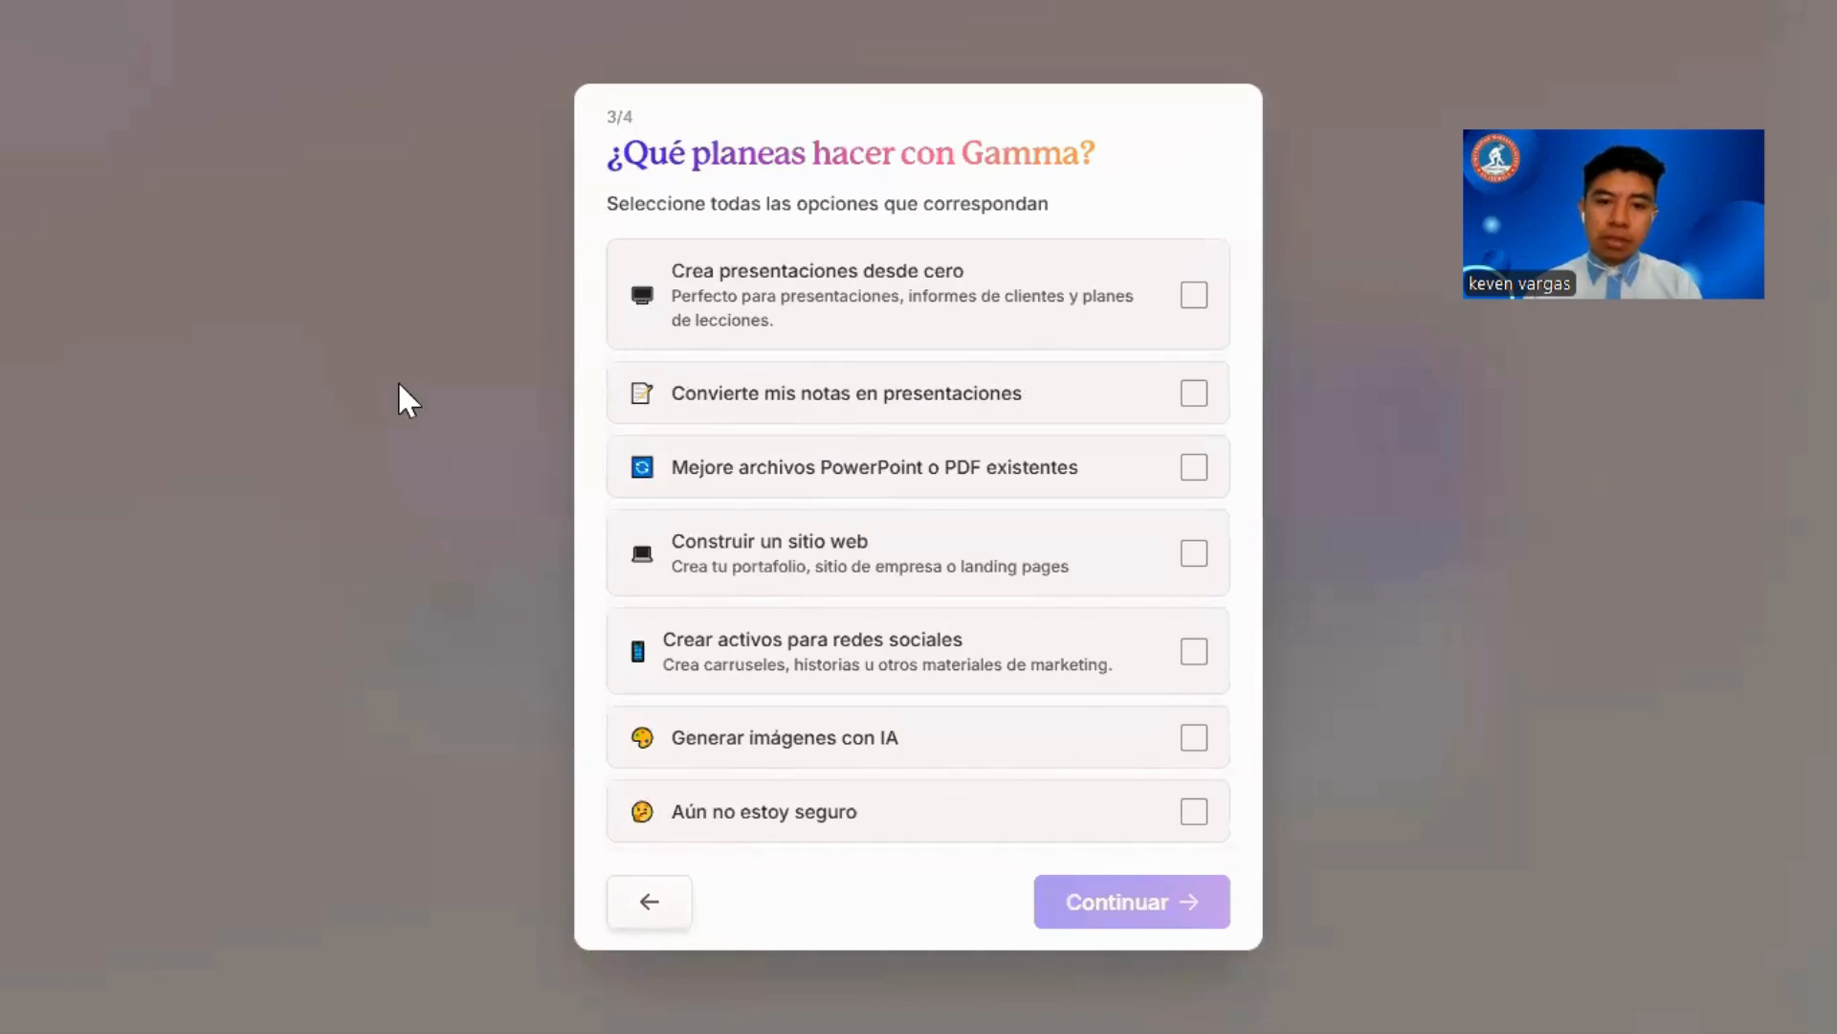
# Step: Choose "Crea presentaciones desde cero" as planned use and "Otros" as referral source, and finish the onboarding questionnaire
pyautogui.click(1192, 299)
pyautogui.click(1099, 921)
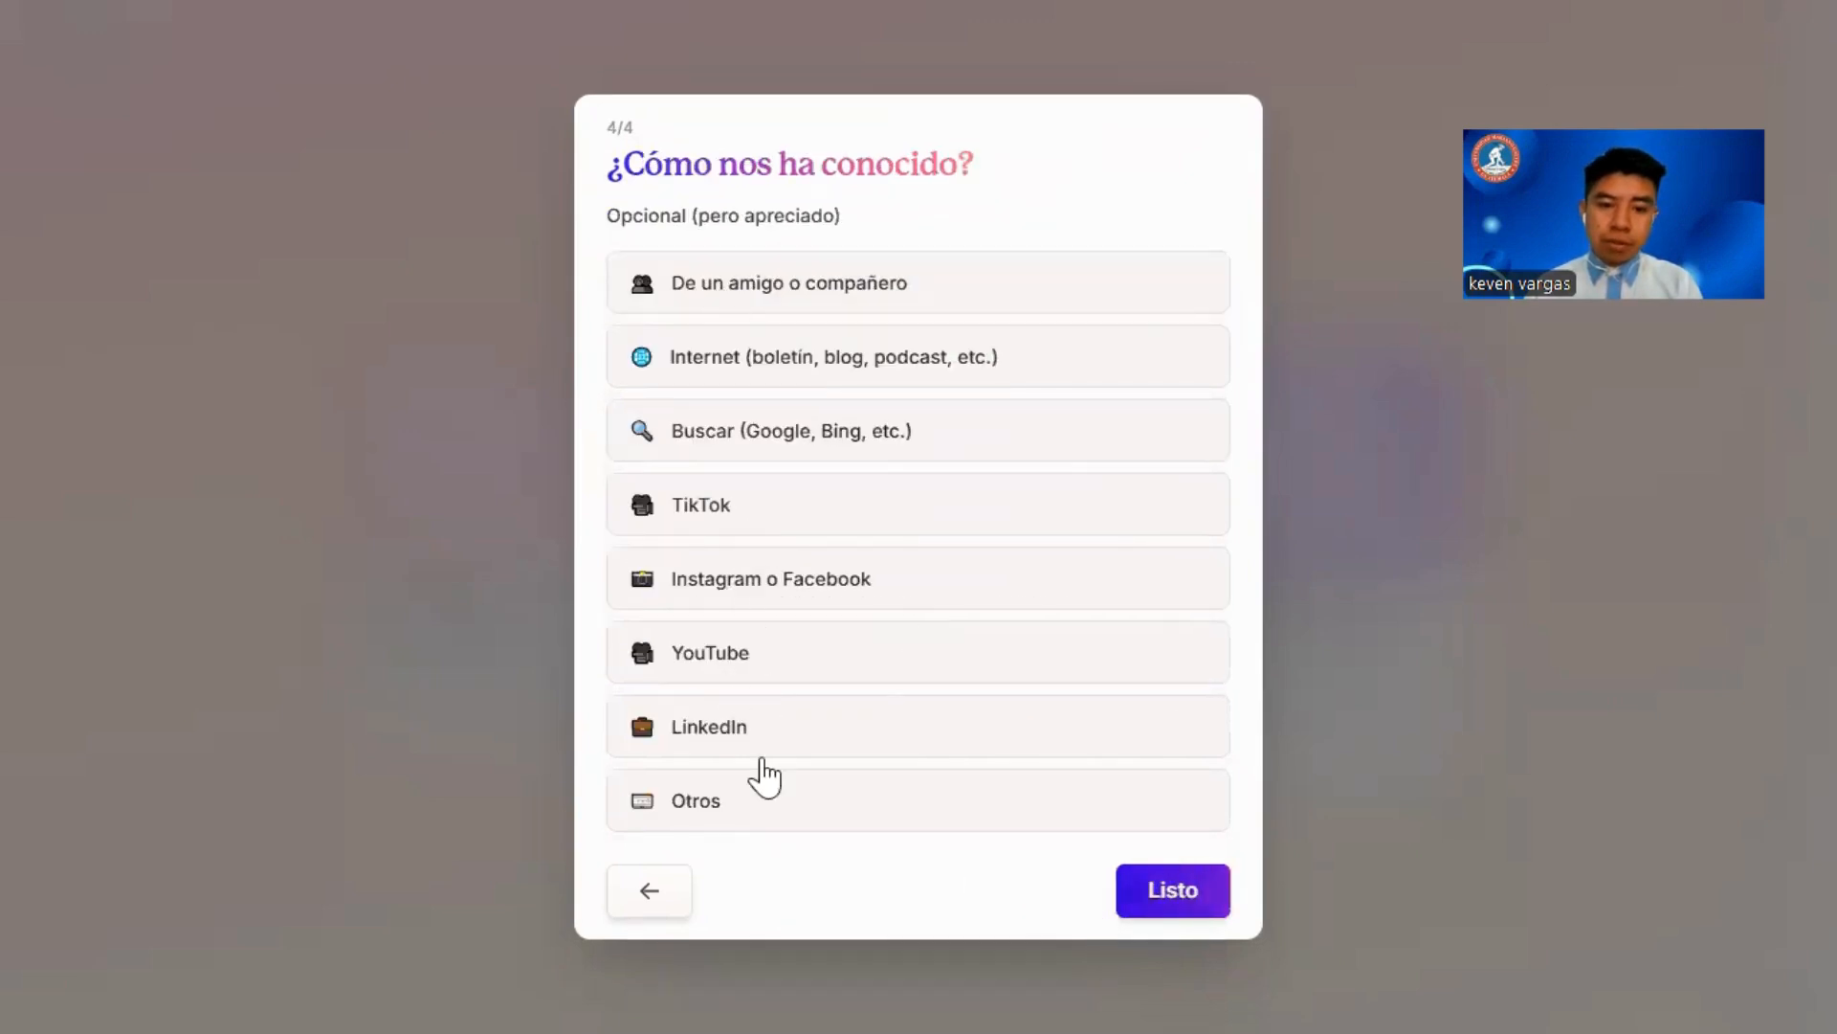
pyautogui.click(750, 819)
pyautogui.click(1173, 890)
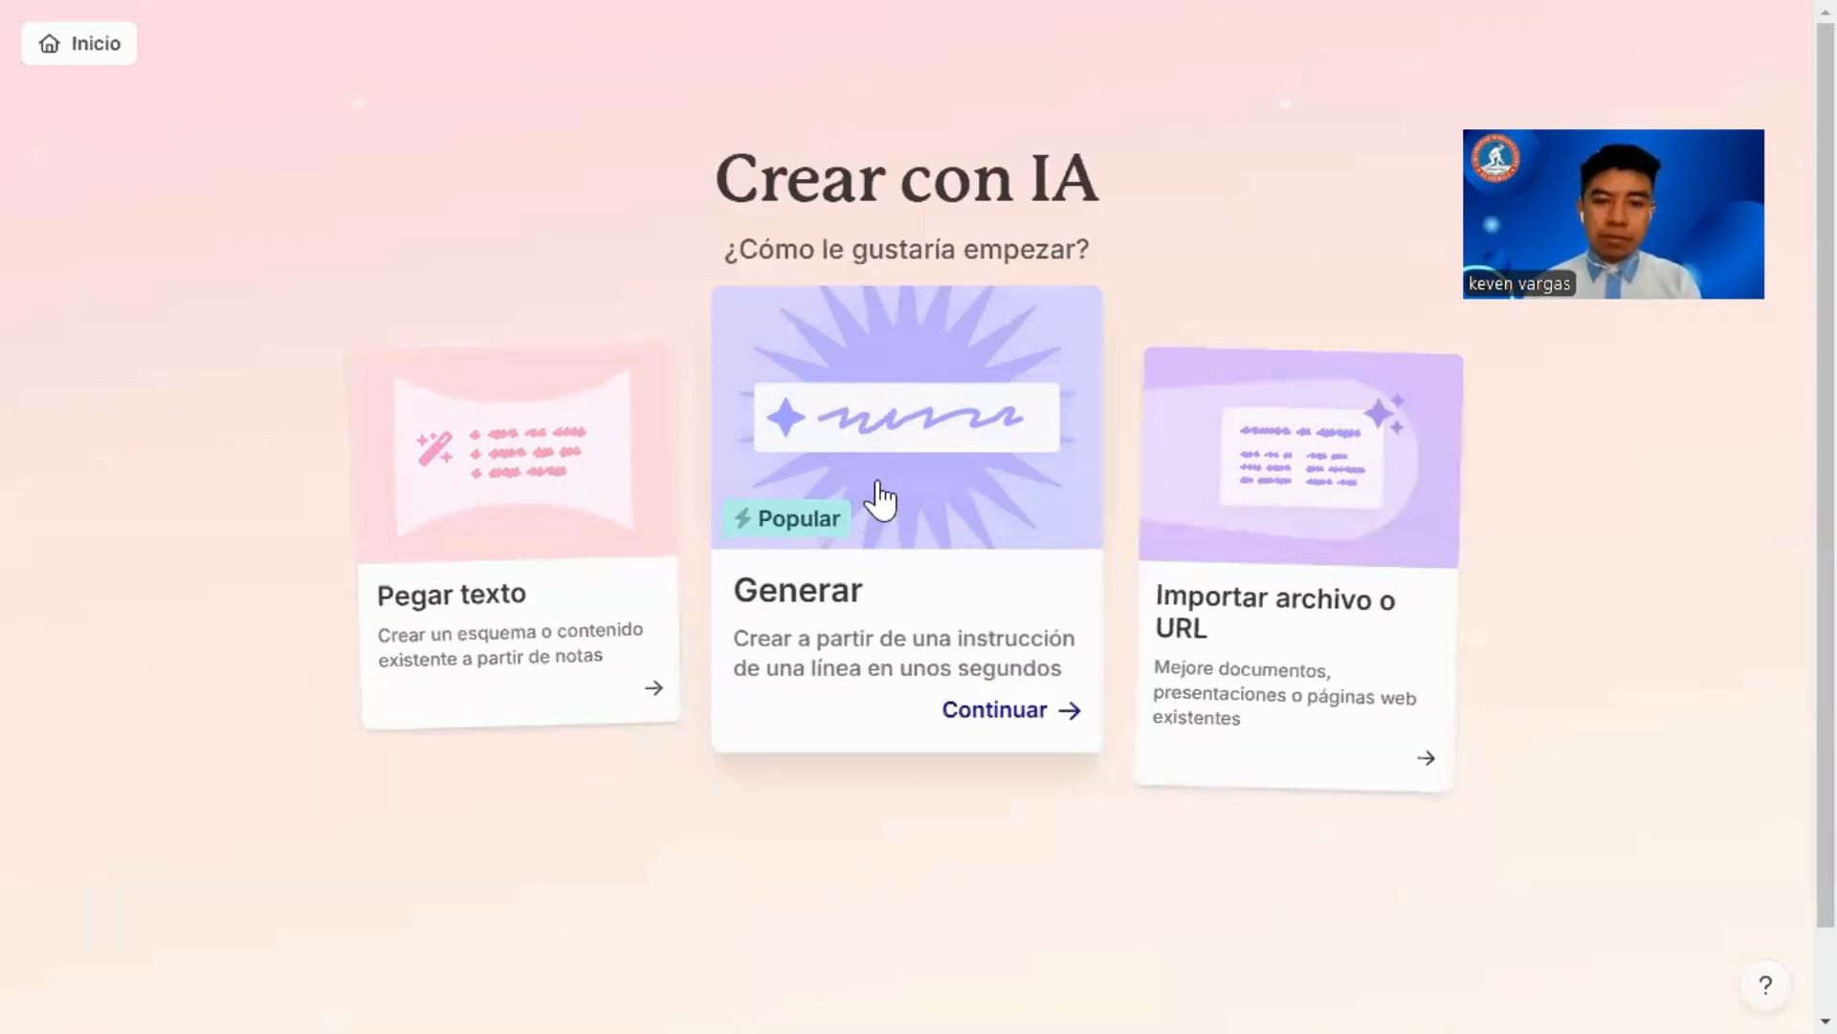
# Step: Start an AI creation with the Generar option, keeping Presentación as the content type
pyautogui.click(994, 697)
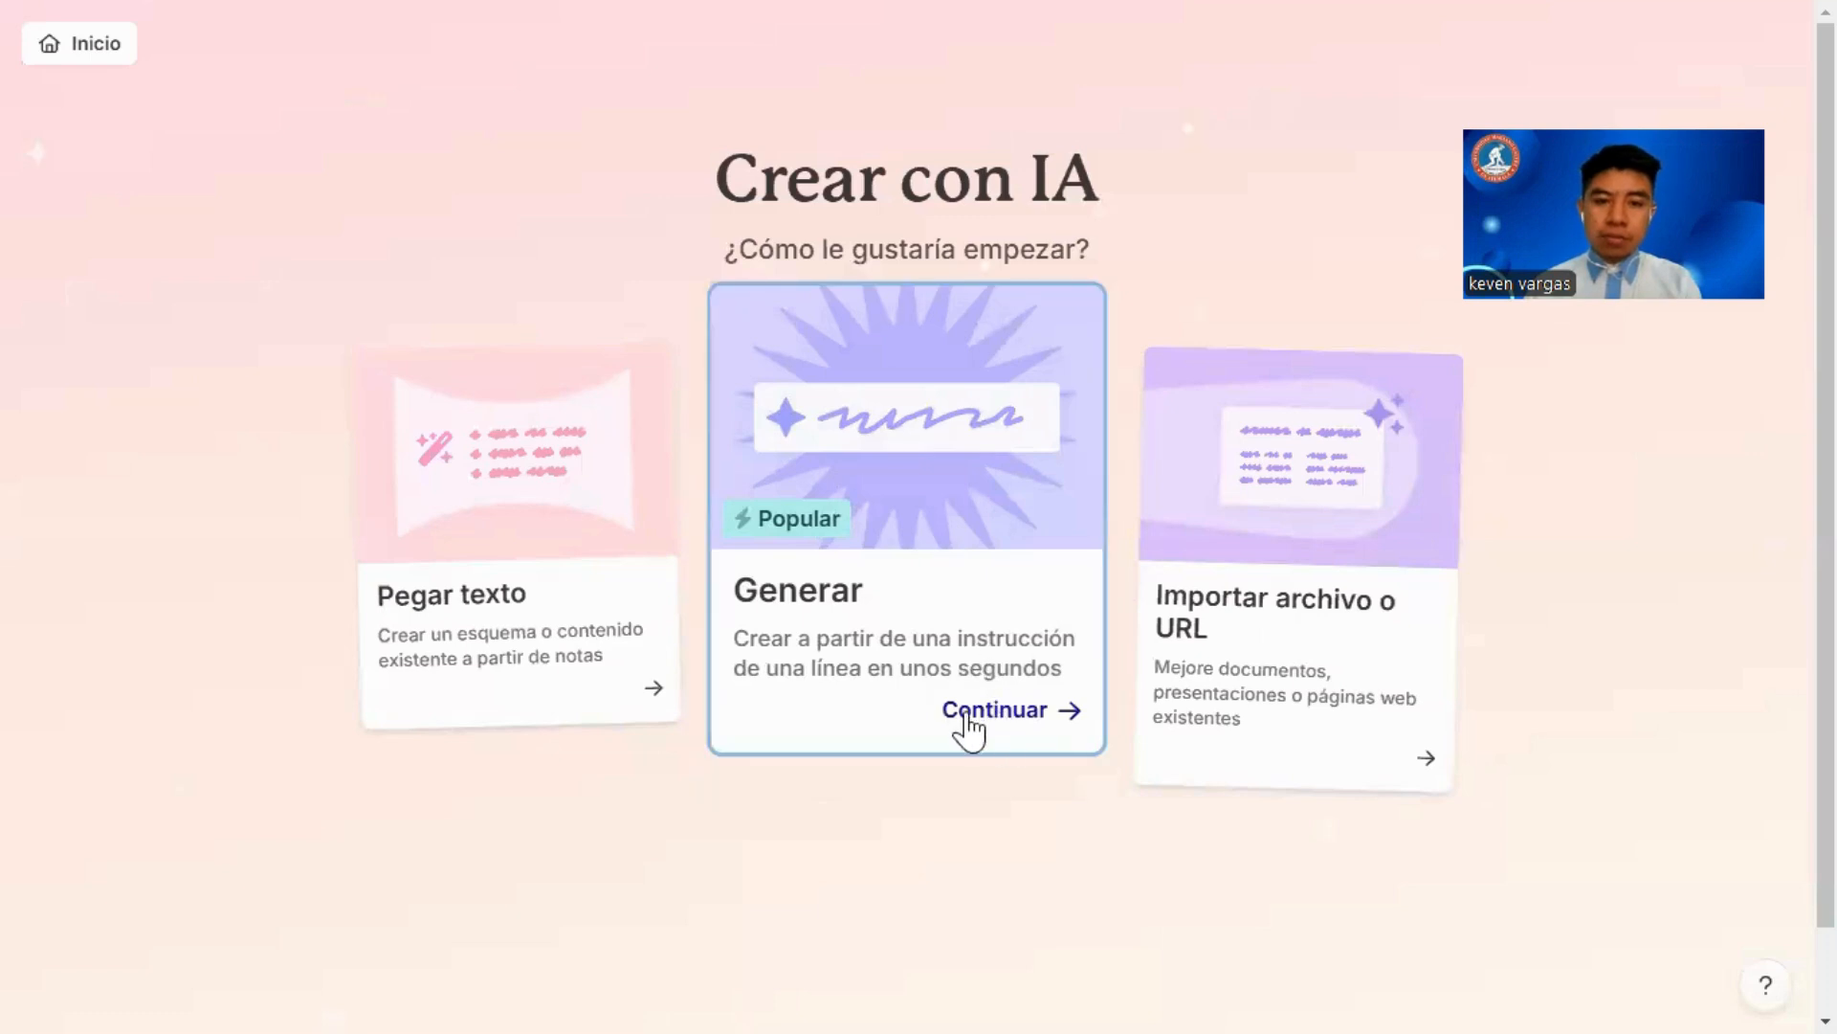
pyautogui.click(939, 718)
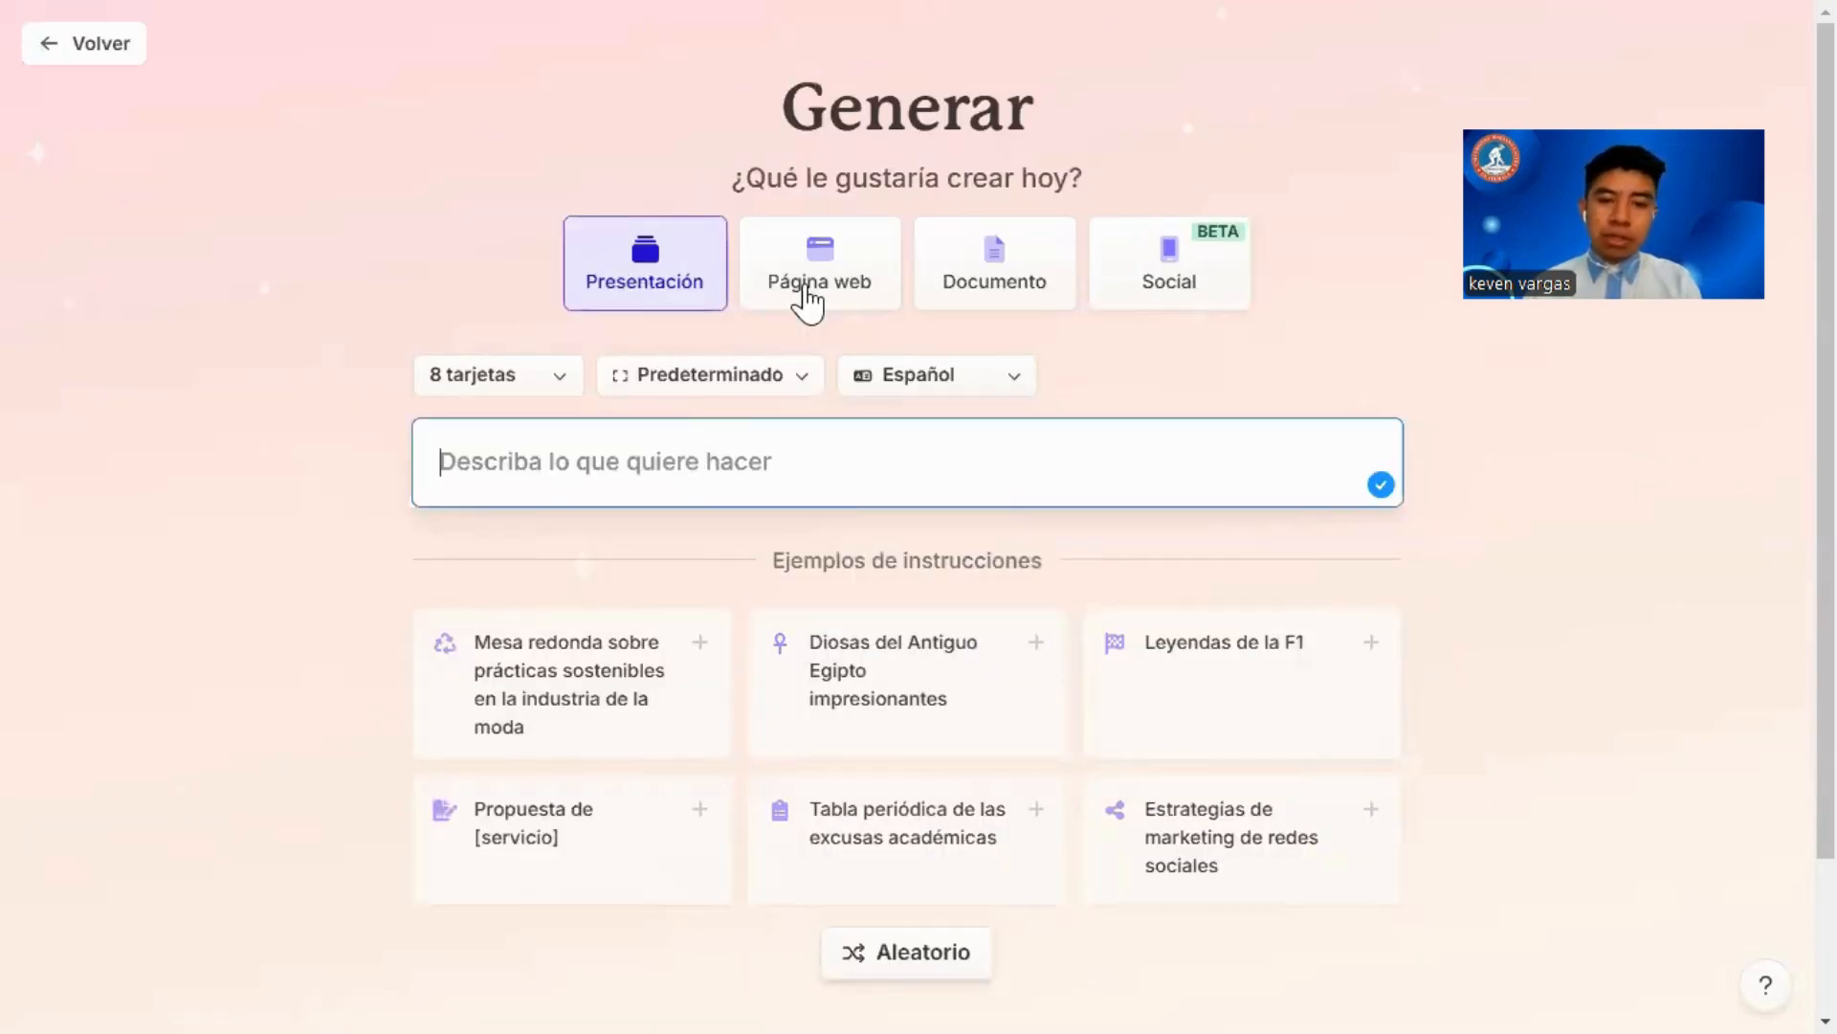
pyautogui.click(1120, 301)
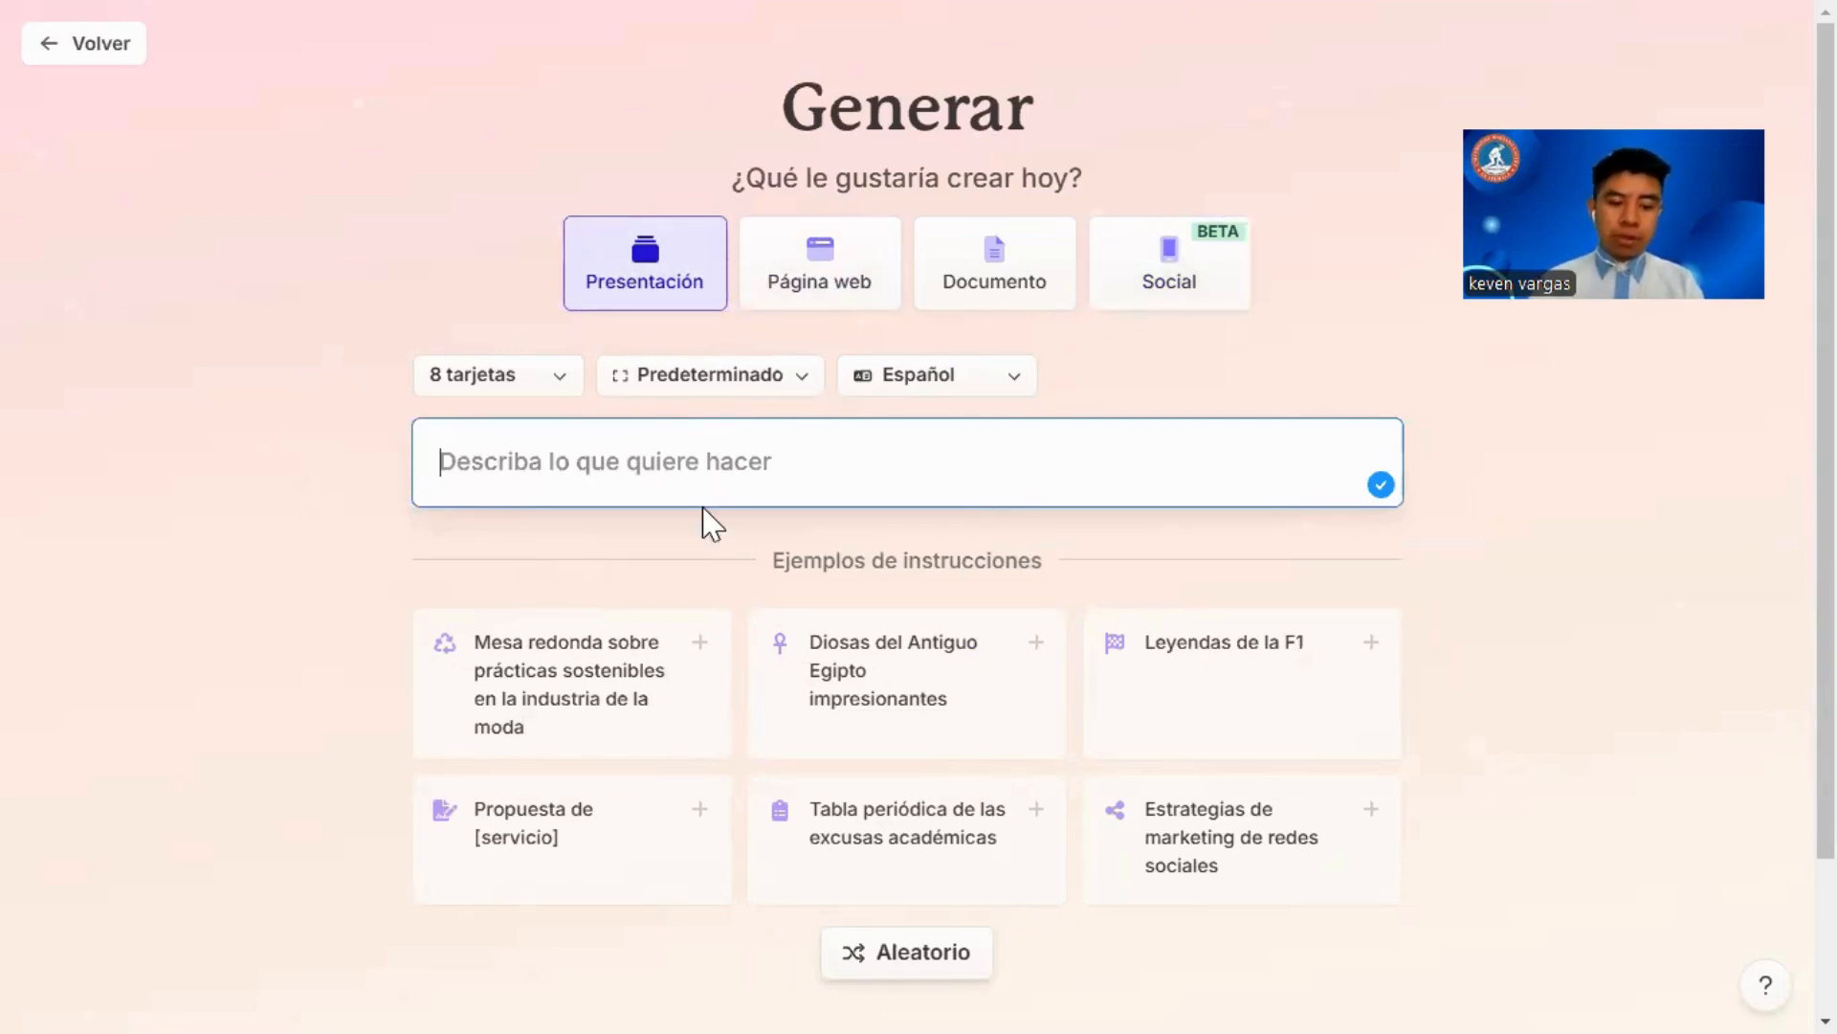
pyautogui.write('Artificial Intelligence, Artificial Intelligence in education, Tools, Chatbot, Prompt.')
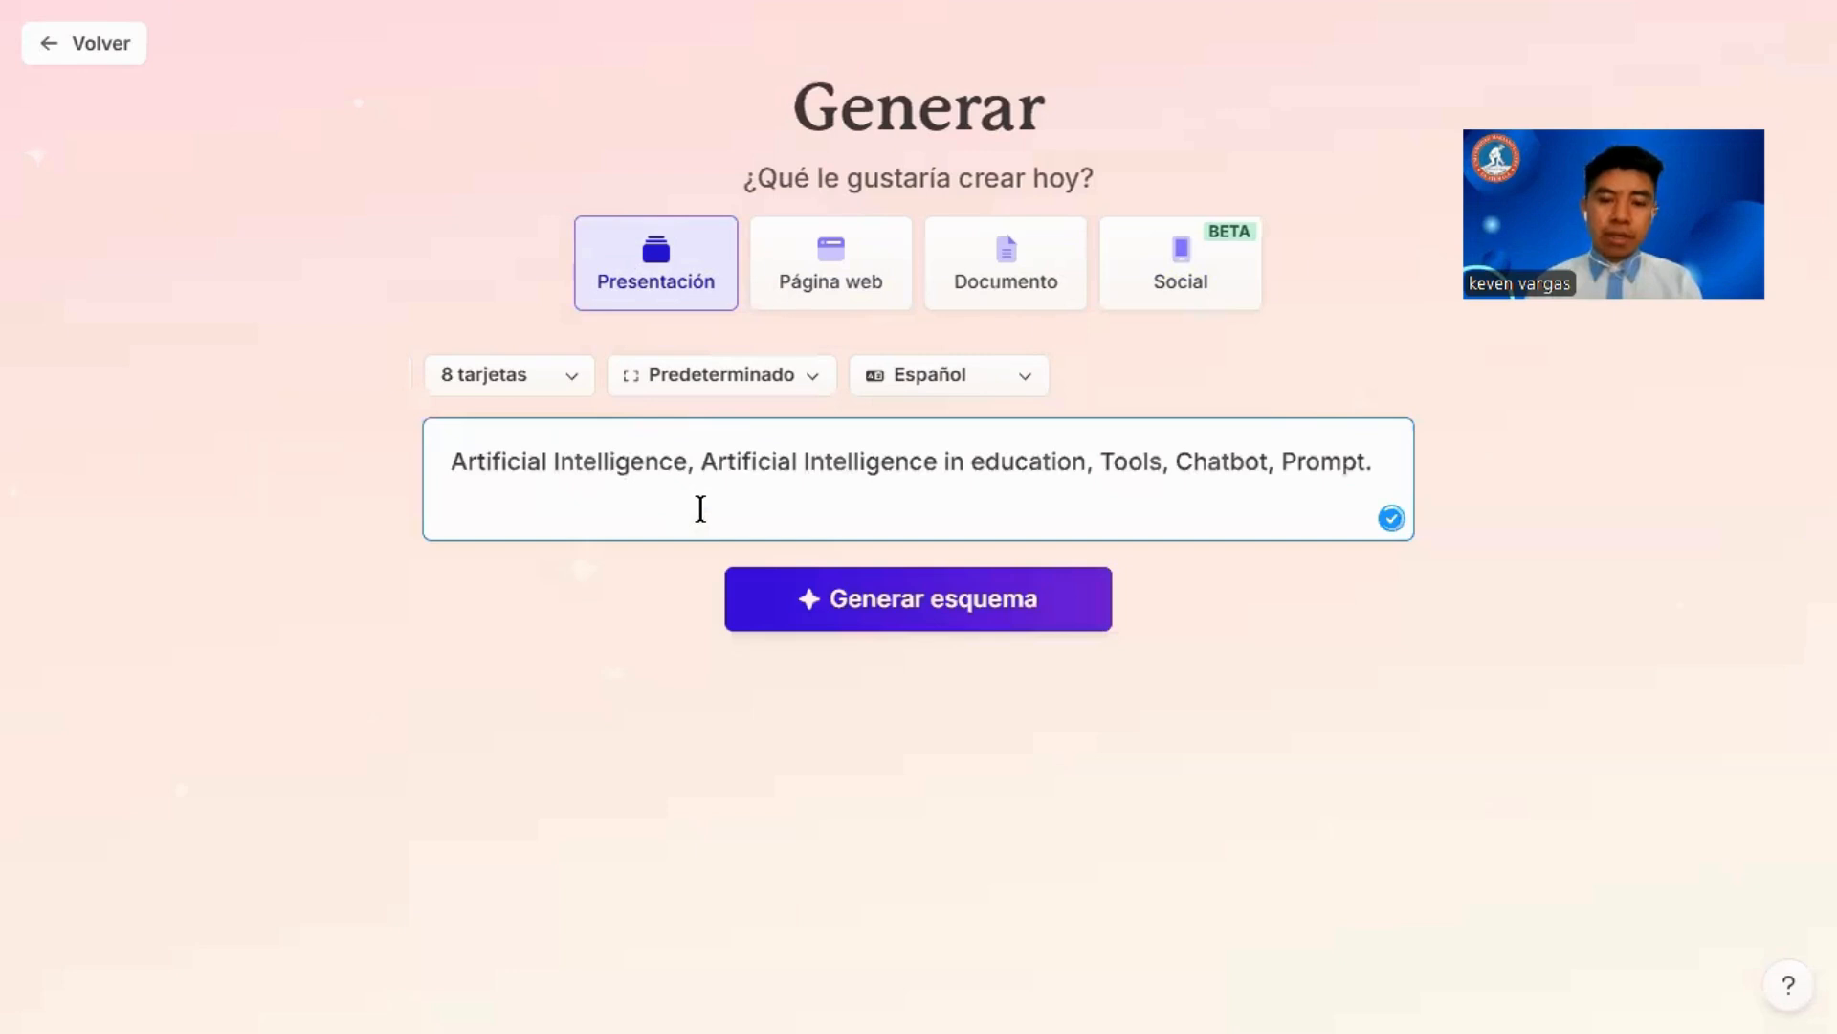
pyautogui.tripleClick(770, 475)
pyautogui.rightClick(771, 476)
pyautogui.click(885, 404)
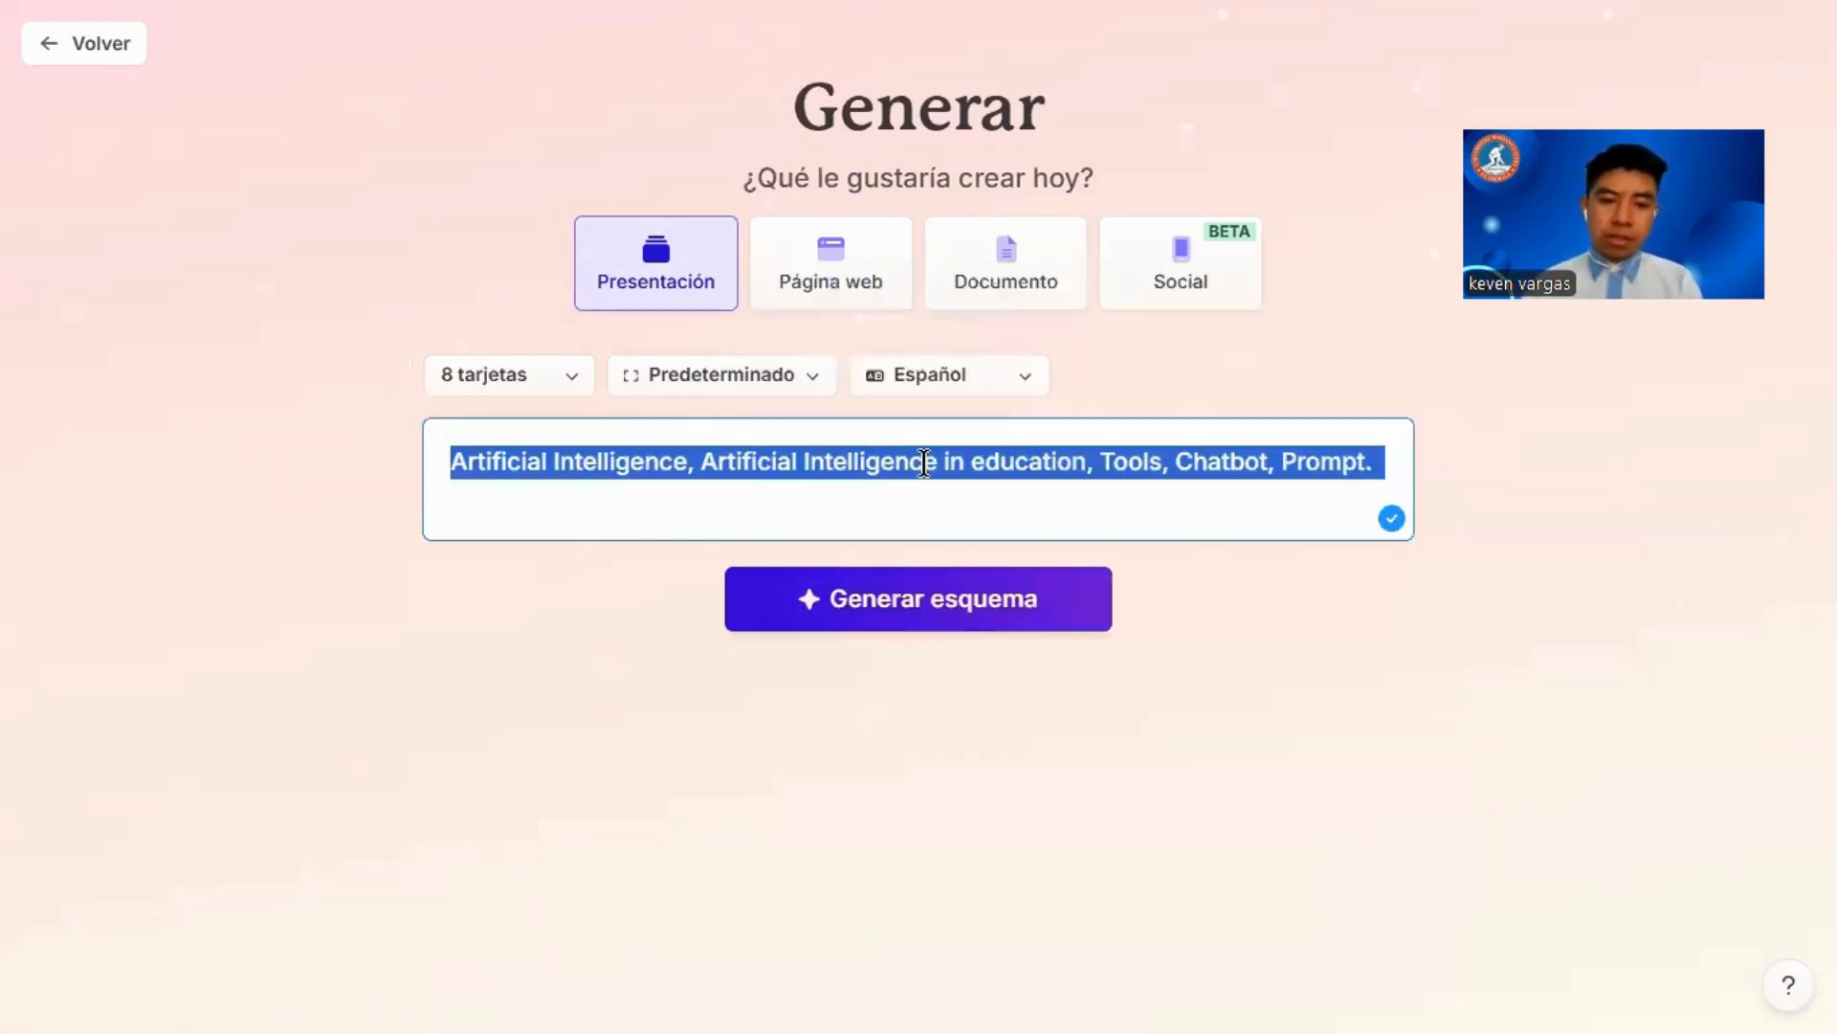
pyautogui.press('BackSpace')
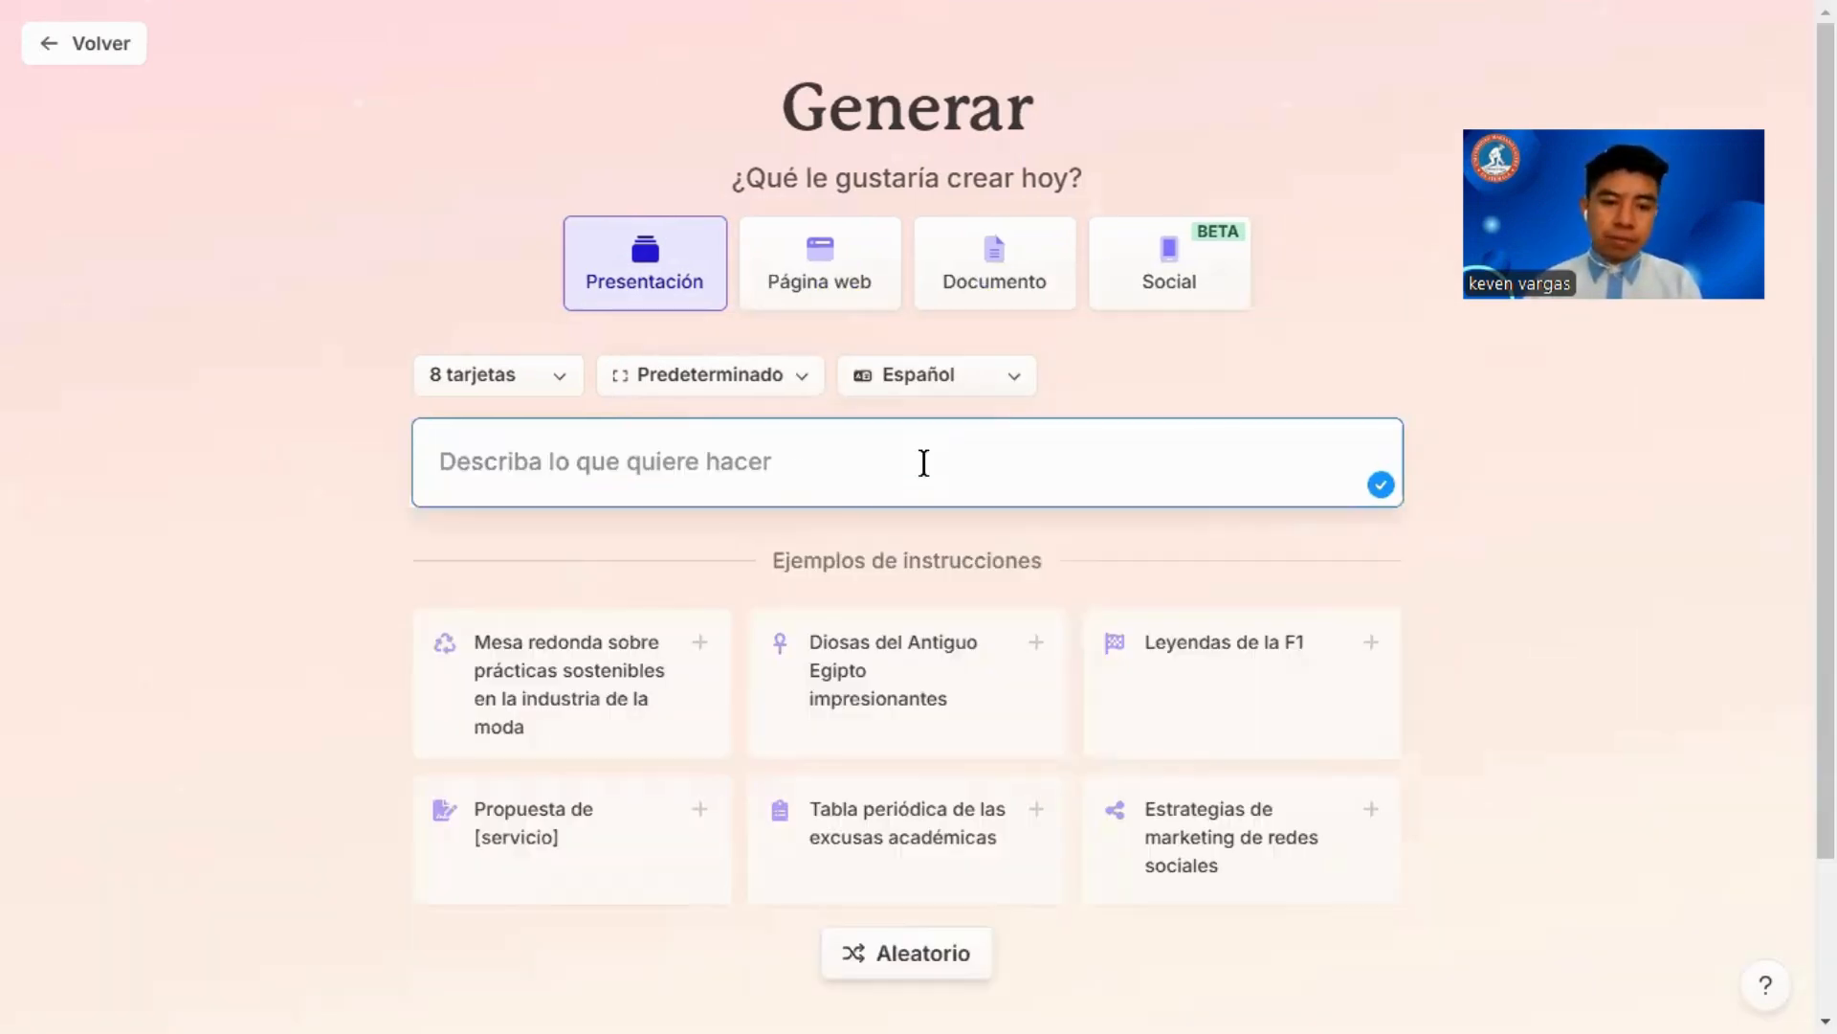
# Step: Set the presentation length to 8 tarjetas and the output language to English (US)
pyautogui.click(558, 383)
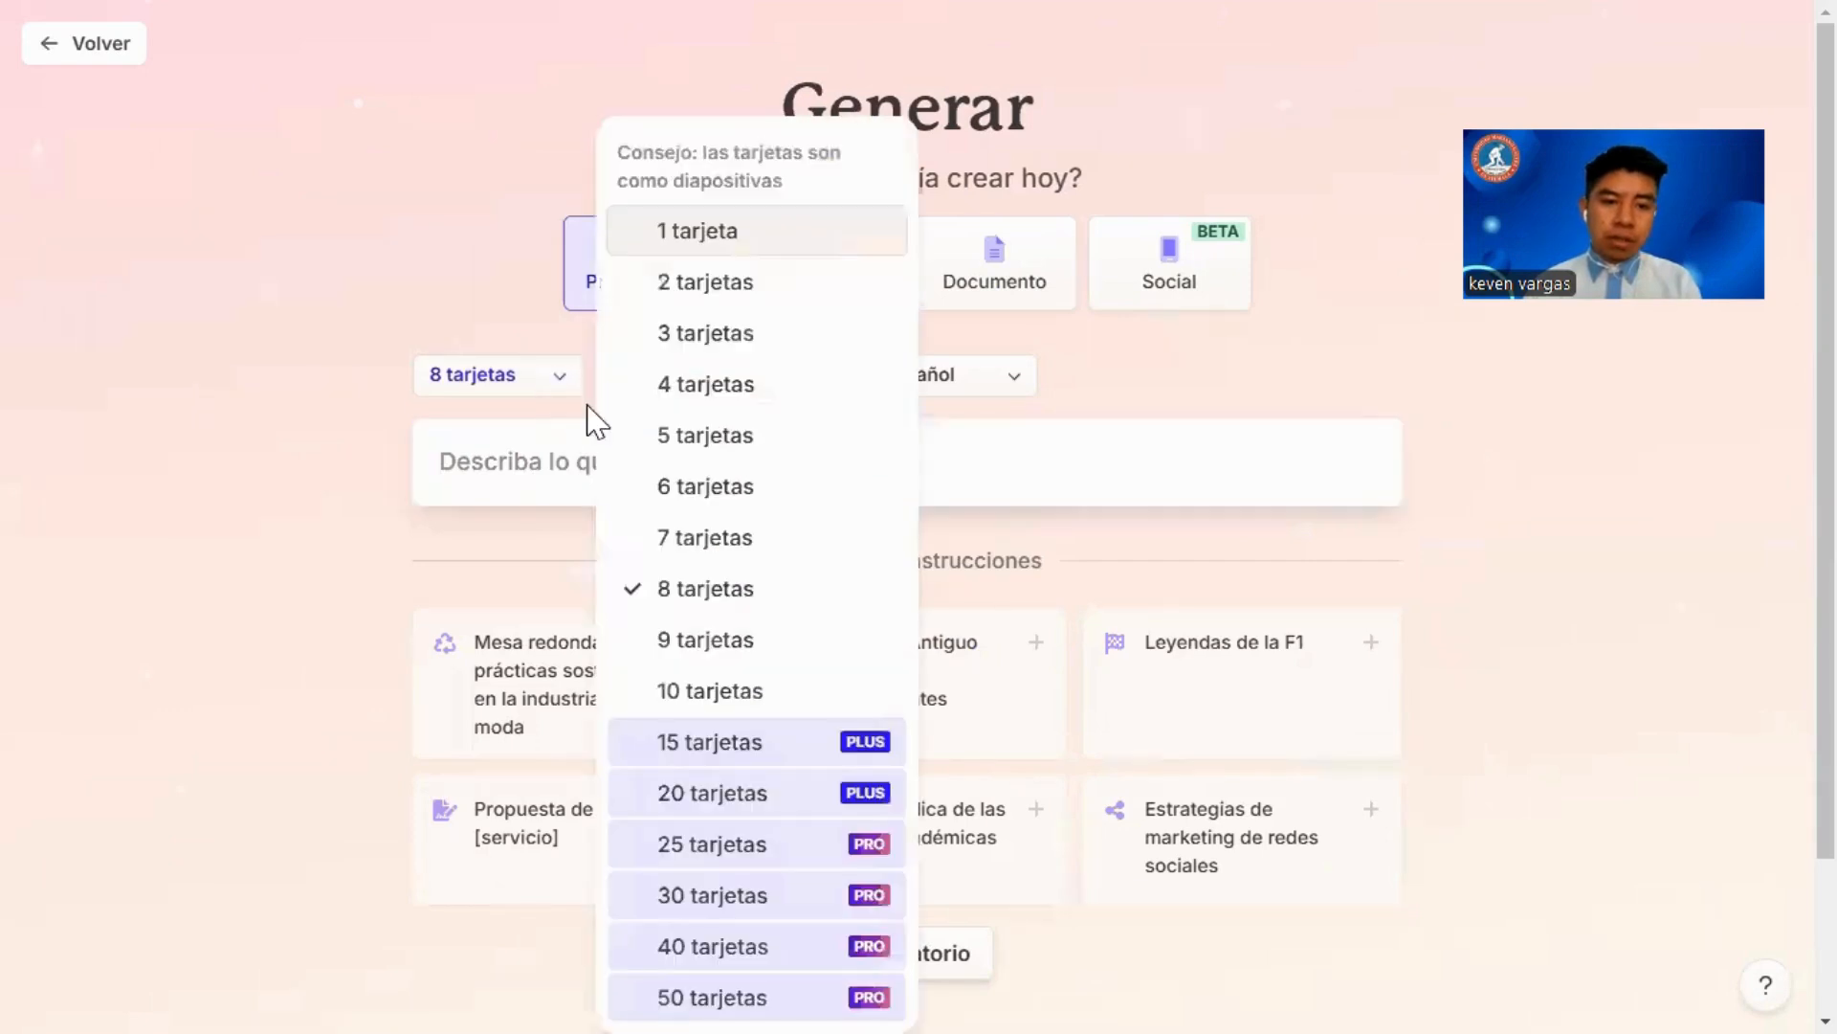
pyautogui.click(694, 588)
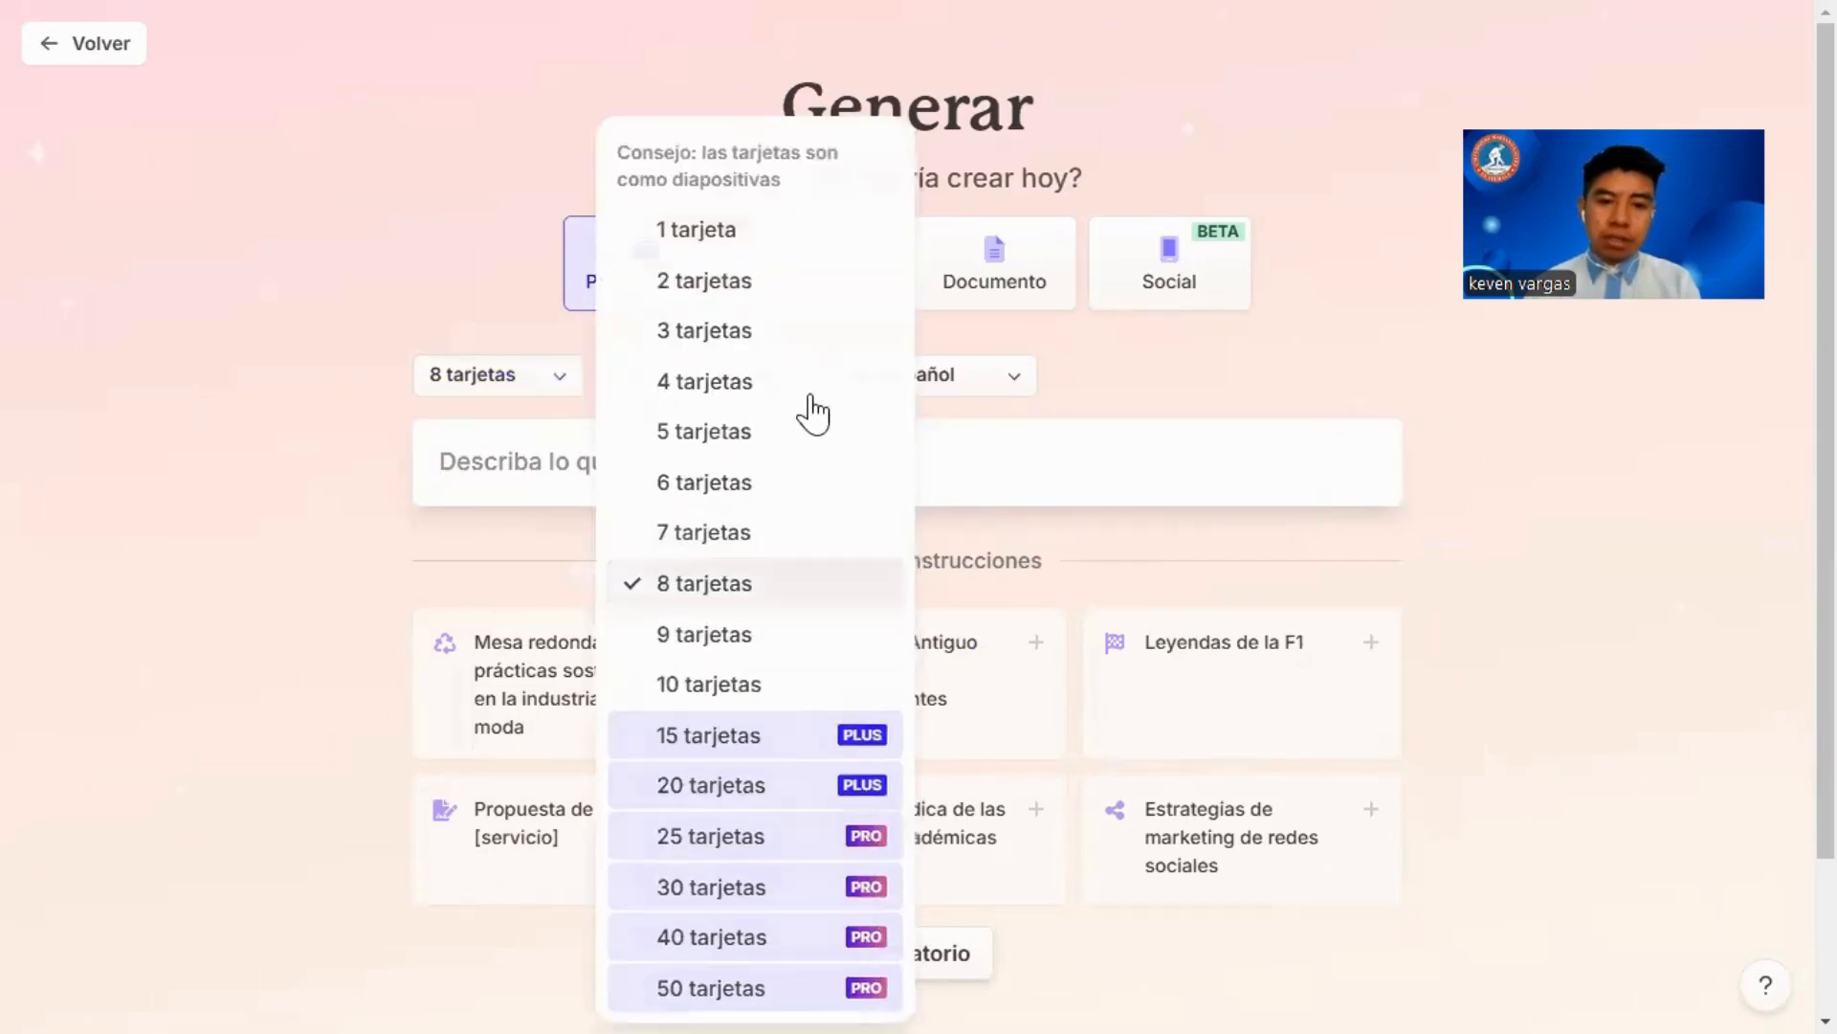
pyautogui.click(998, 406)
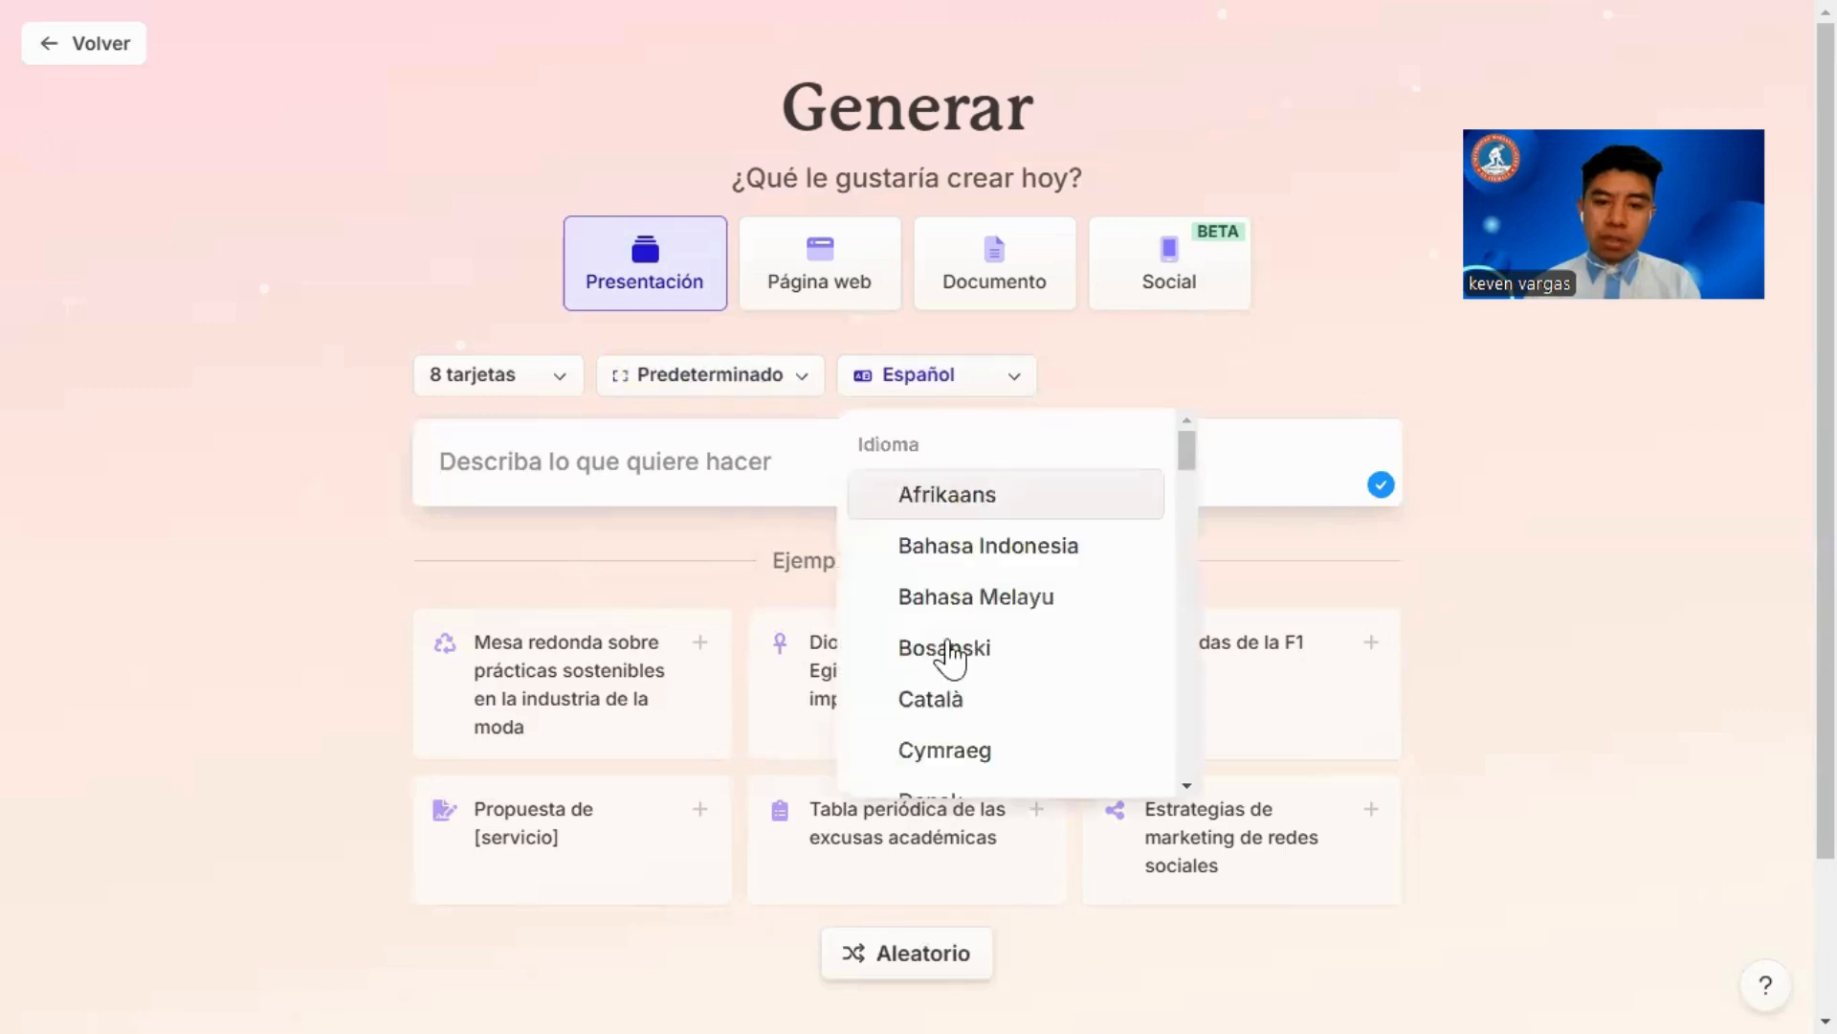
pyautogui.scroll(-3, 930, 670)
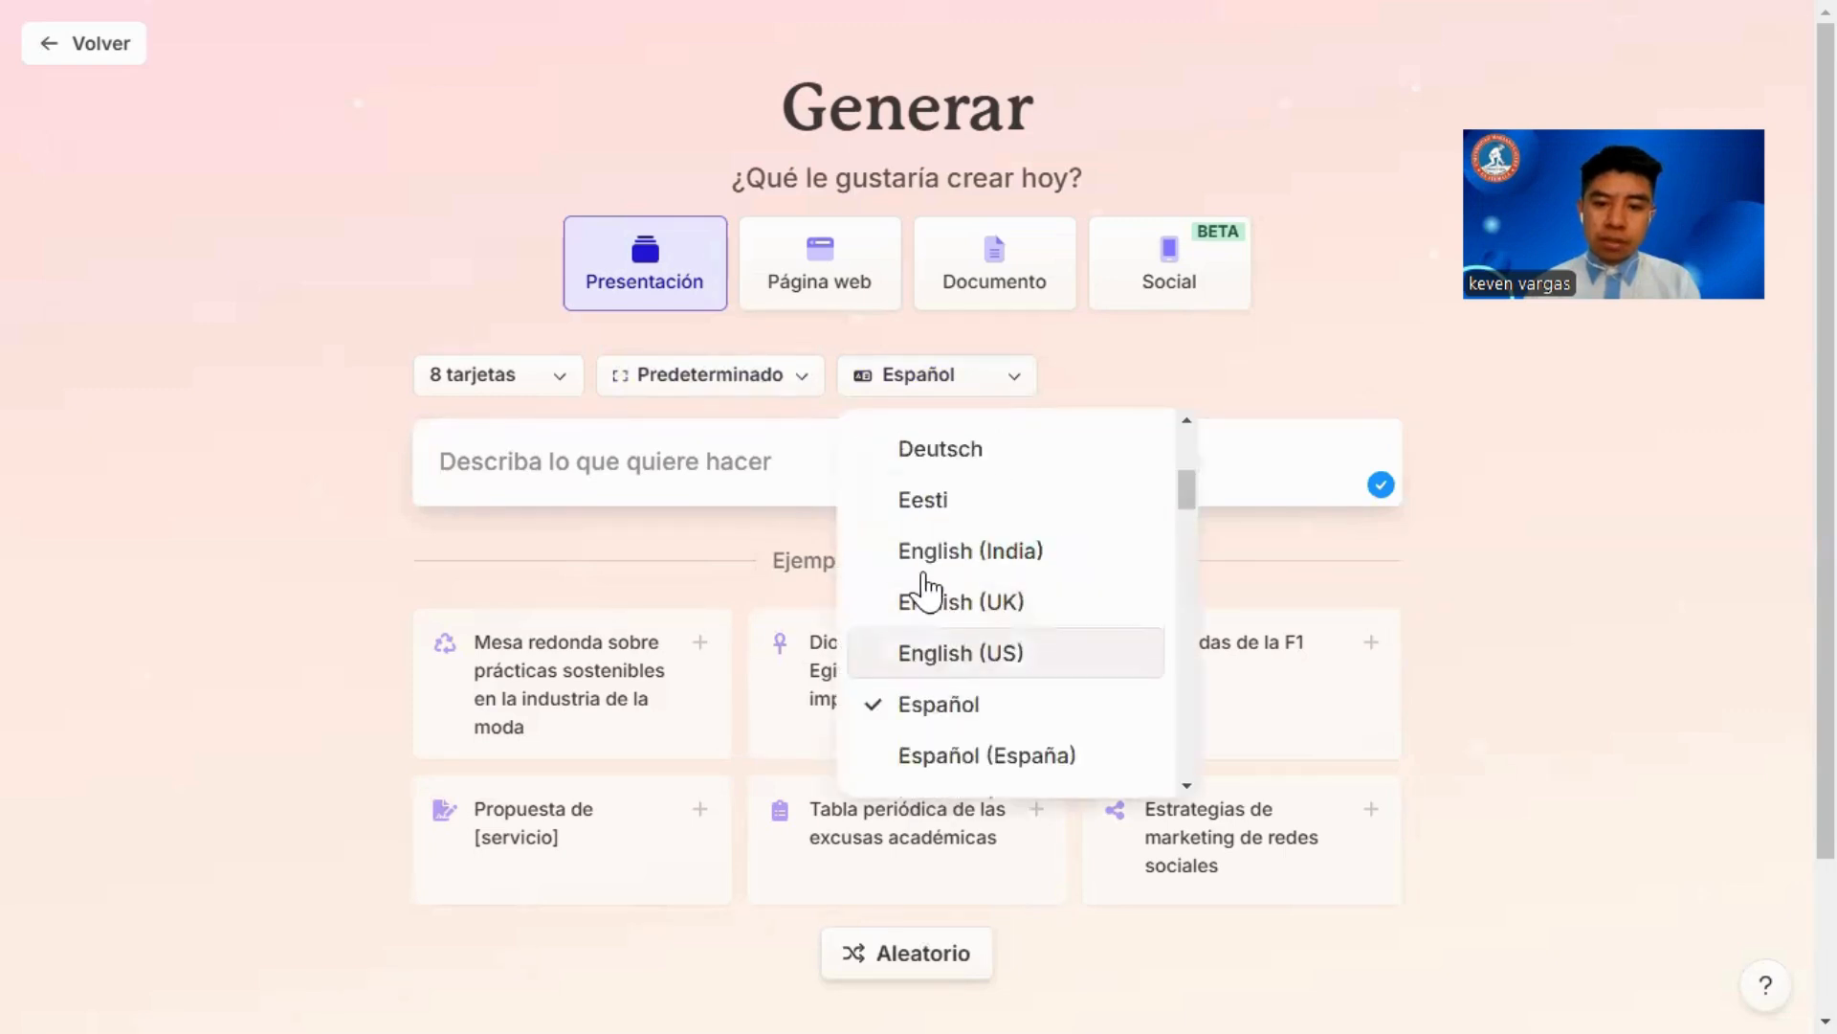
pyautogui.click(945, 670)
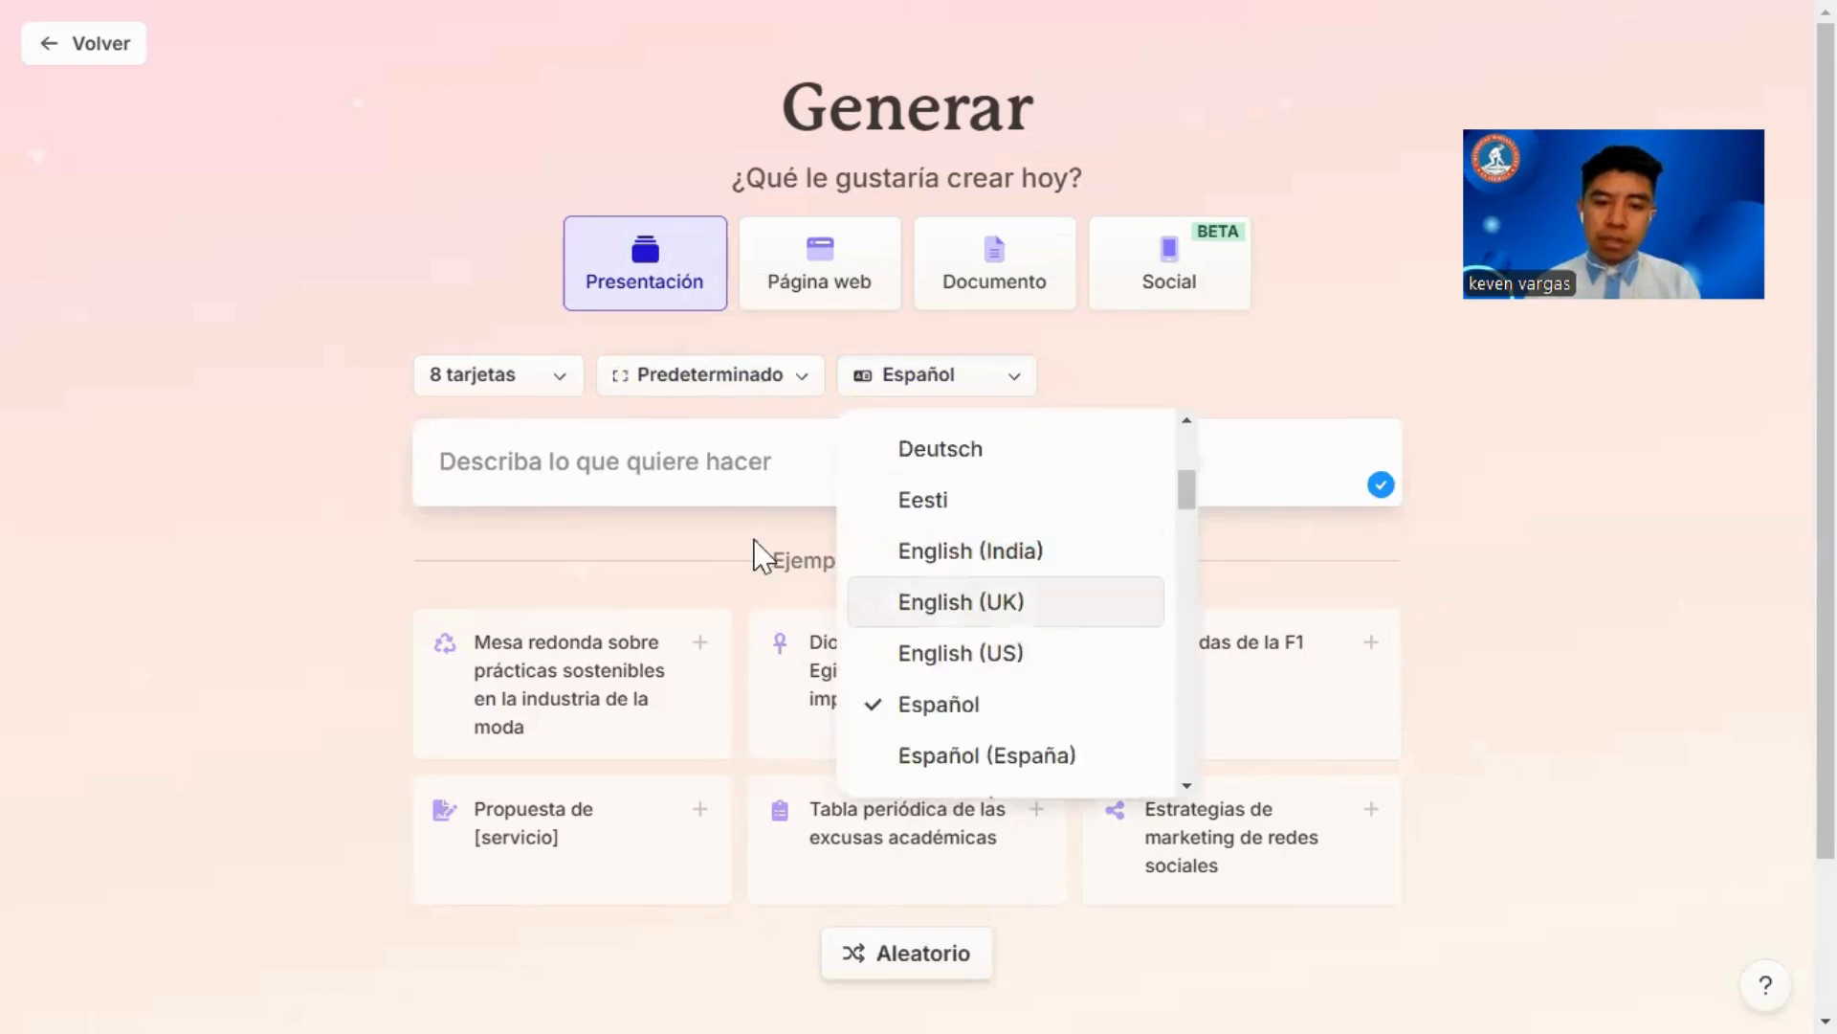
# Step: Enter the prompt "Artificial Intelligence, Artificial Intelligence in education, Tools, Chatbot, Prompt." and generate the outline
pyautogui.click(728, 444)
pyautogui.hotkey('ctrl', 'v')
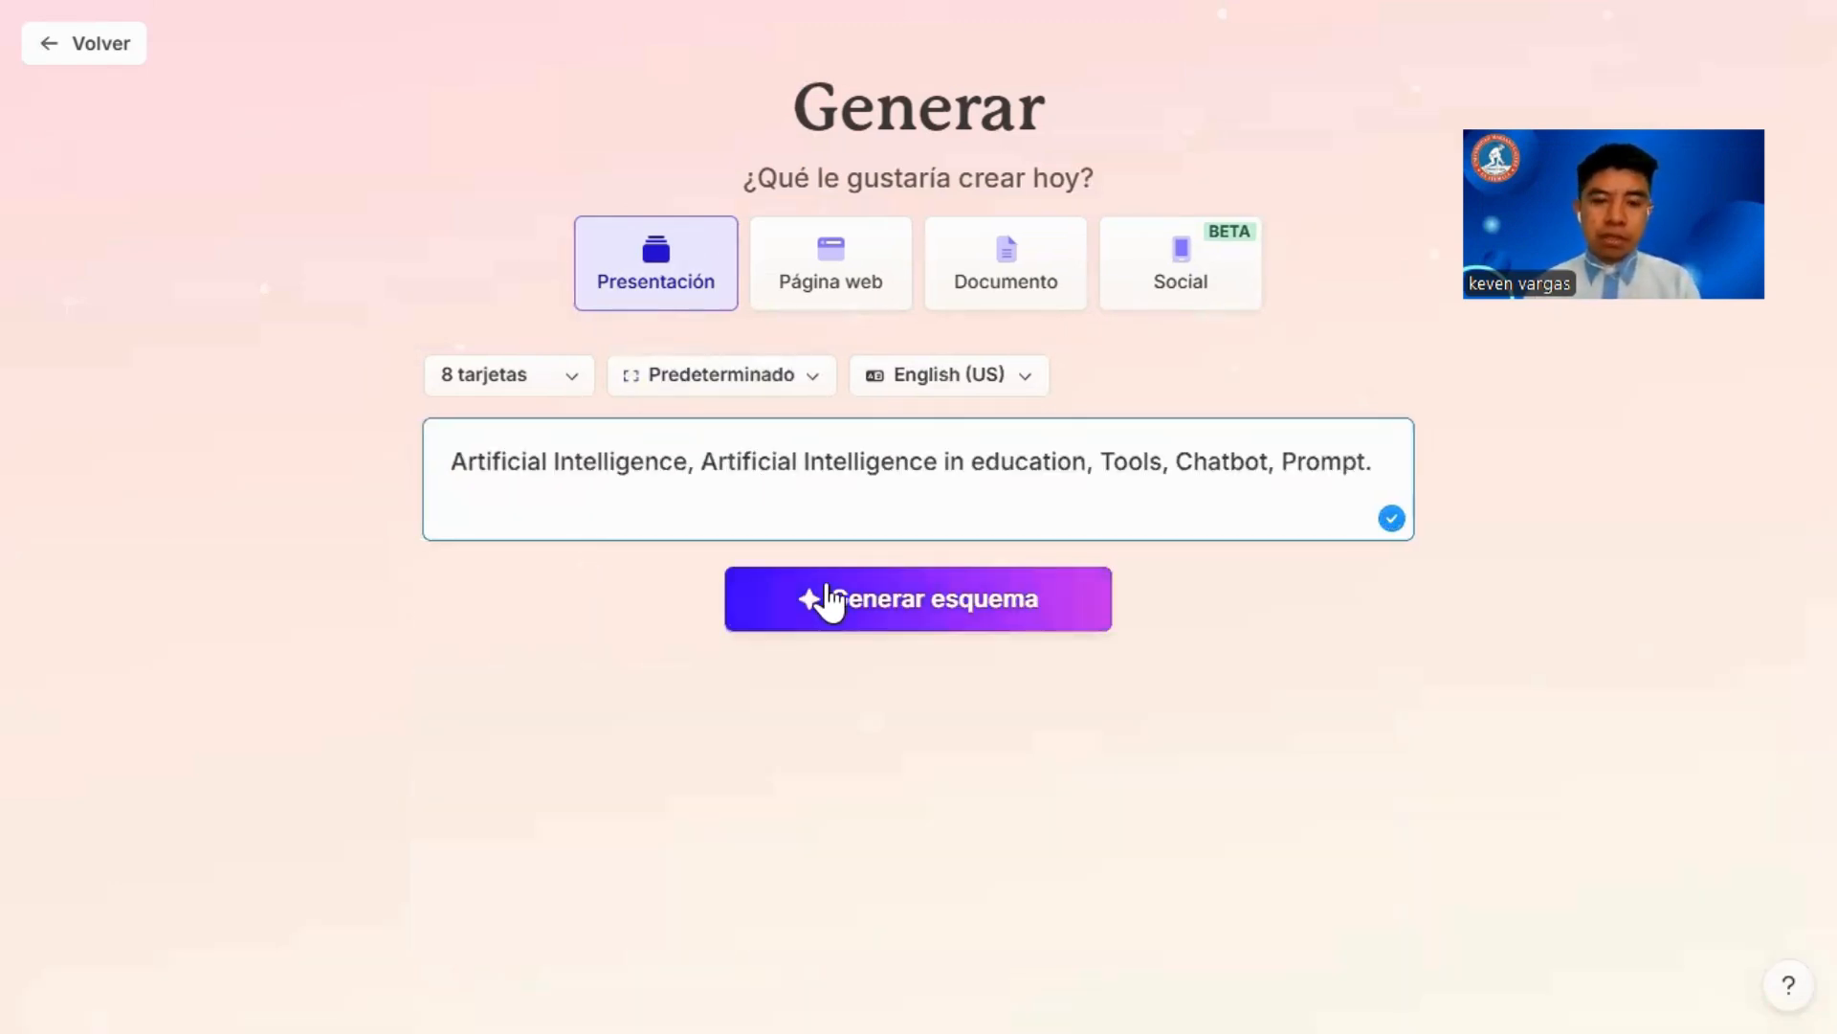
pyautogui.click(909, 605)
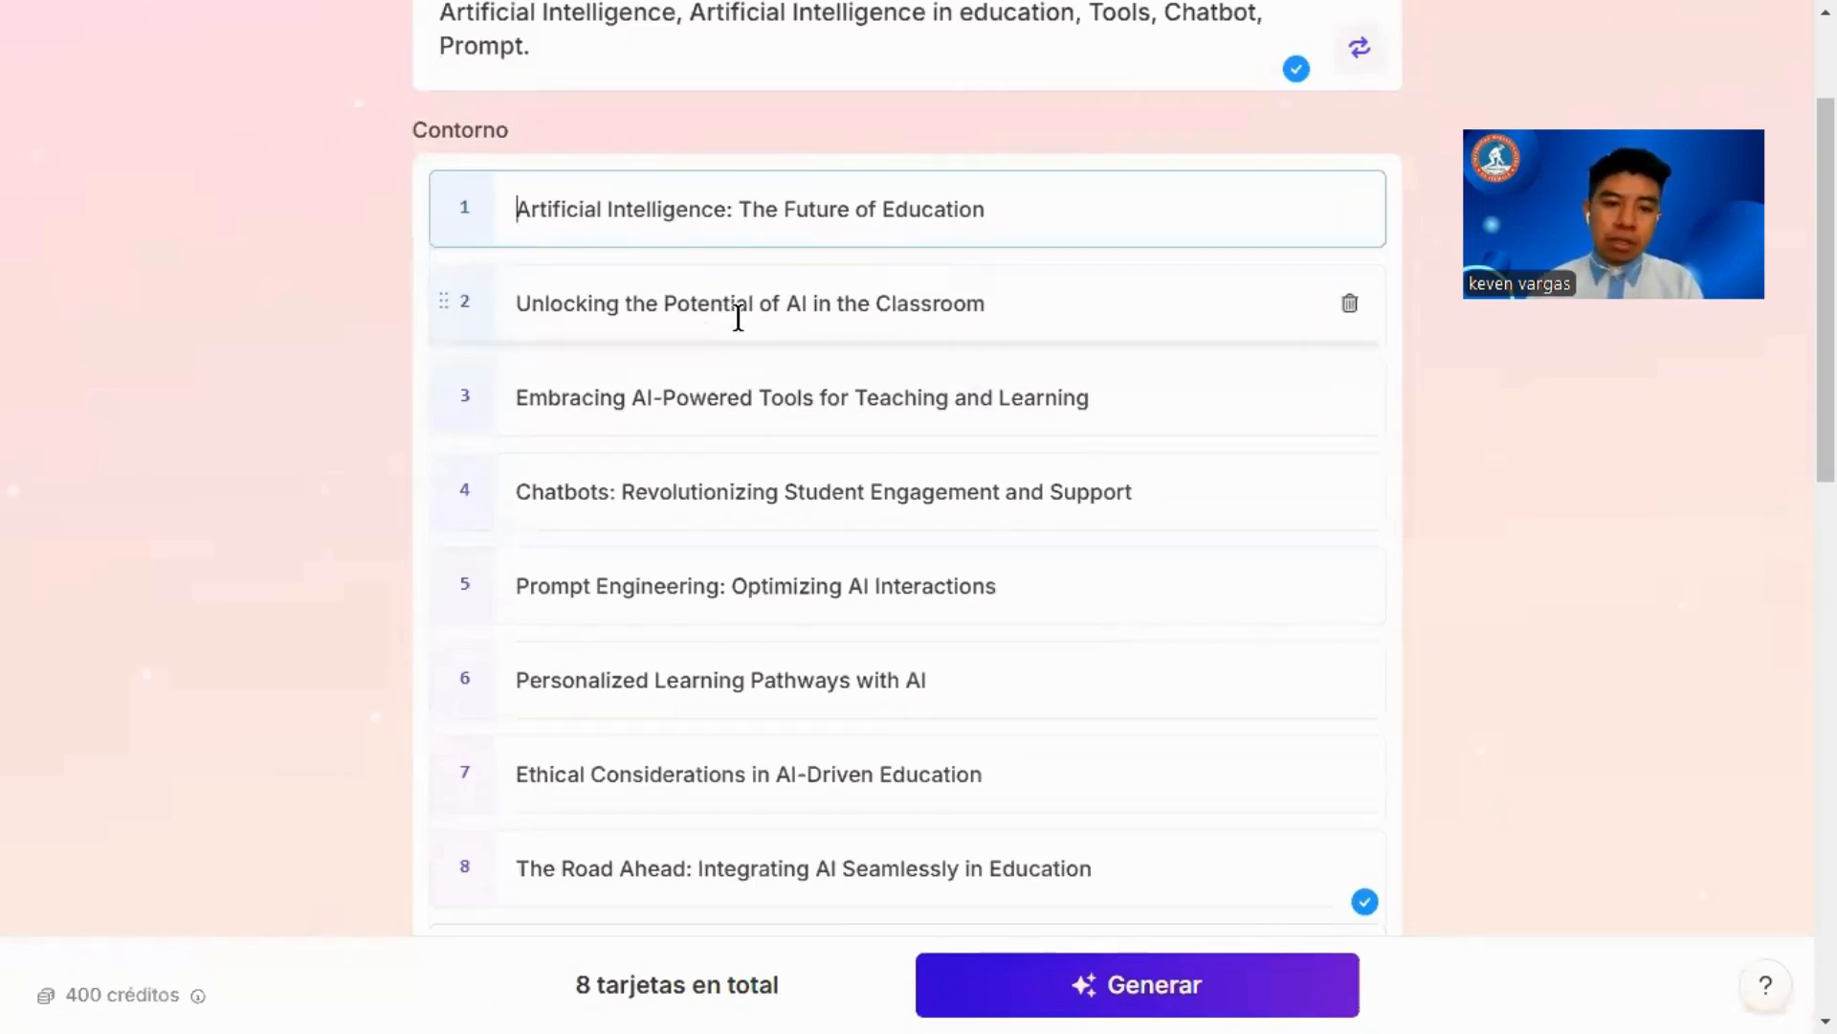
# Step: Review the outline down to its last card and generate the presentation from it
pyautogui.scroll(-1, 738, 317)
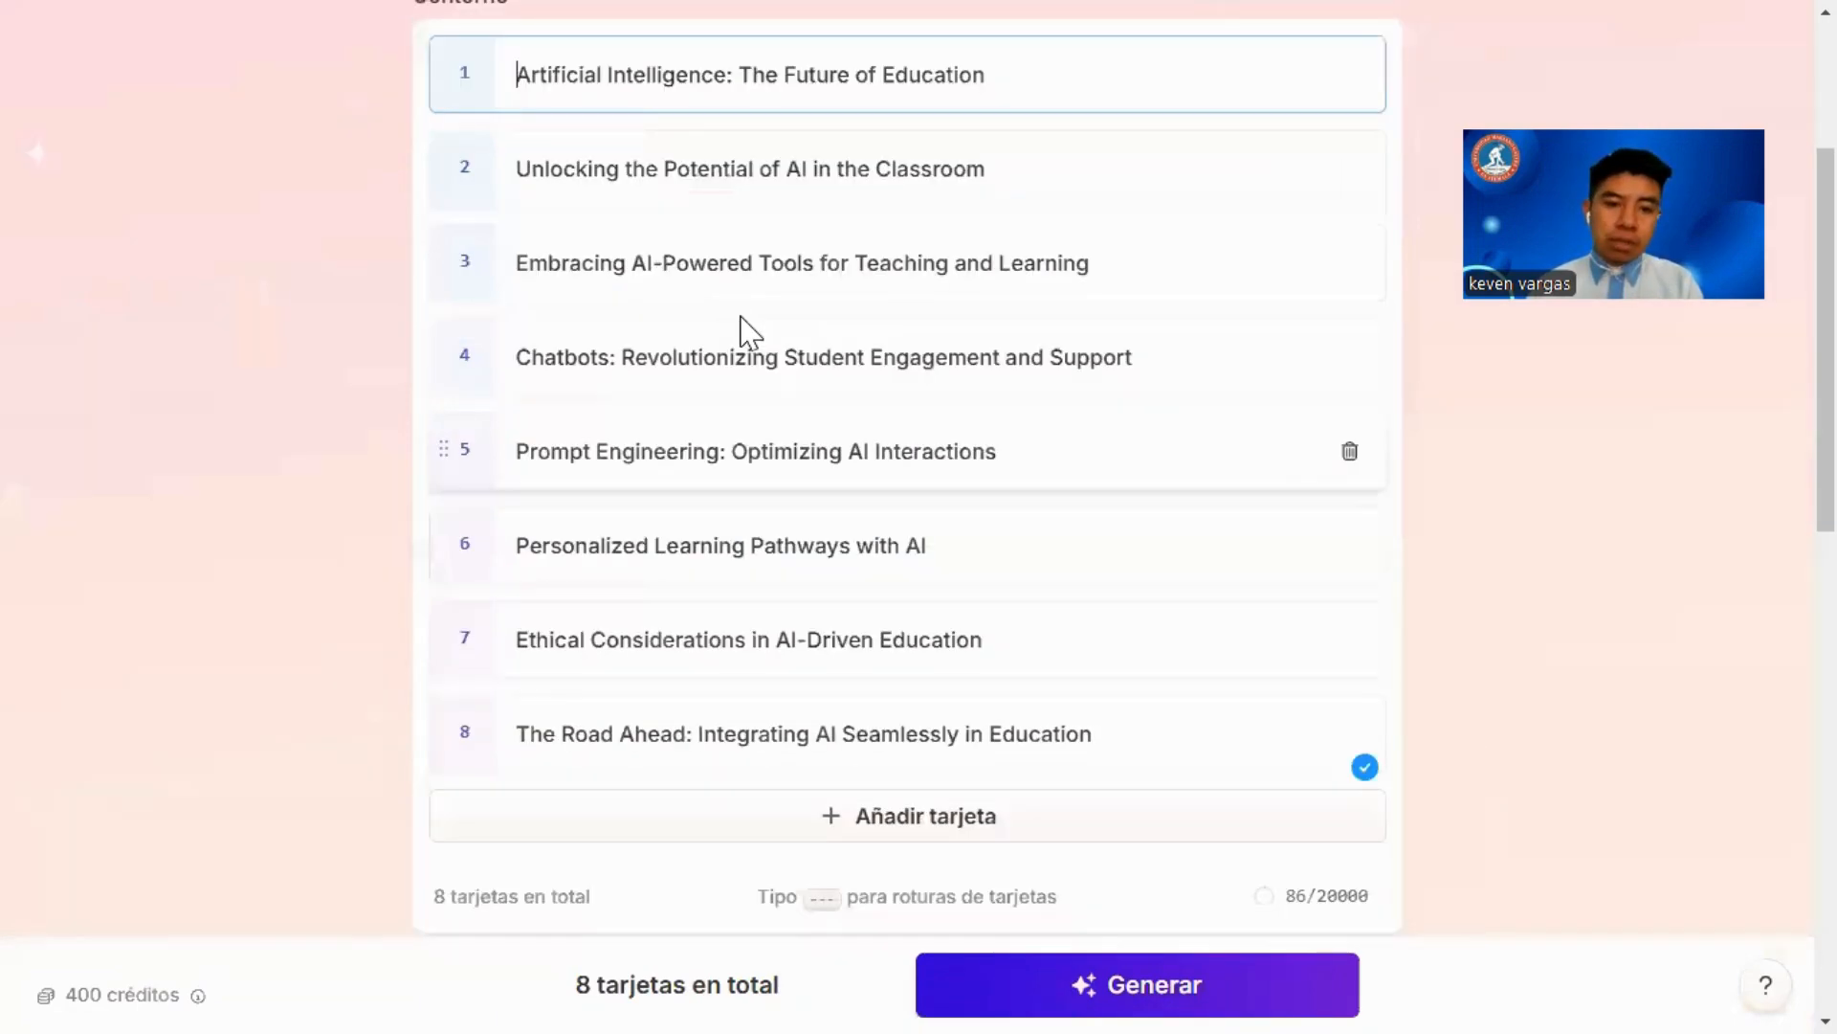
pyautogui.click(1137, 986)
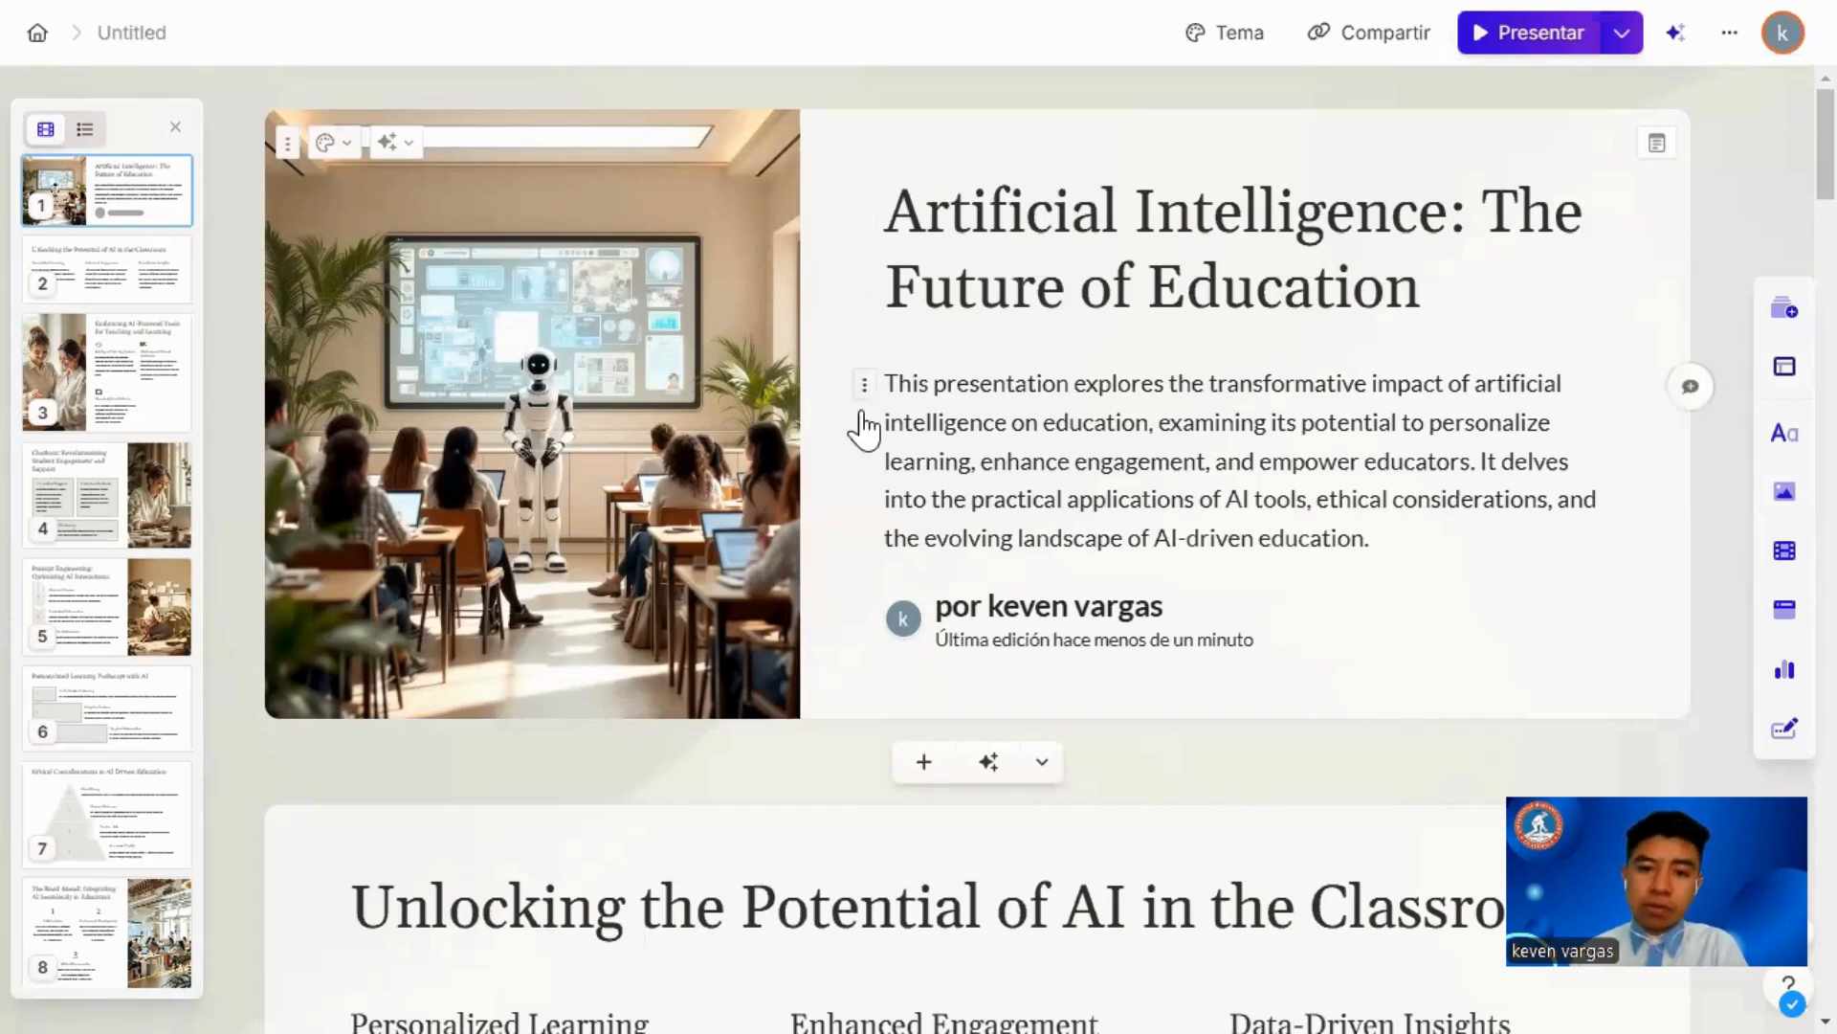
# Step: Examine the generated cards and the insertable card templates, smart layouts, basic blocks, images, media, embeds, charts and diagrams
pyautogui.click(123, 310)
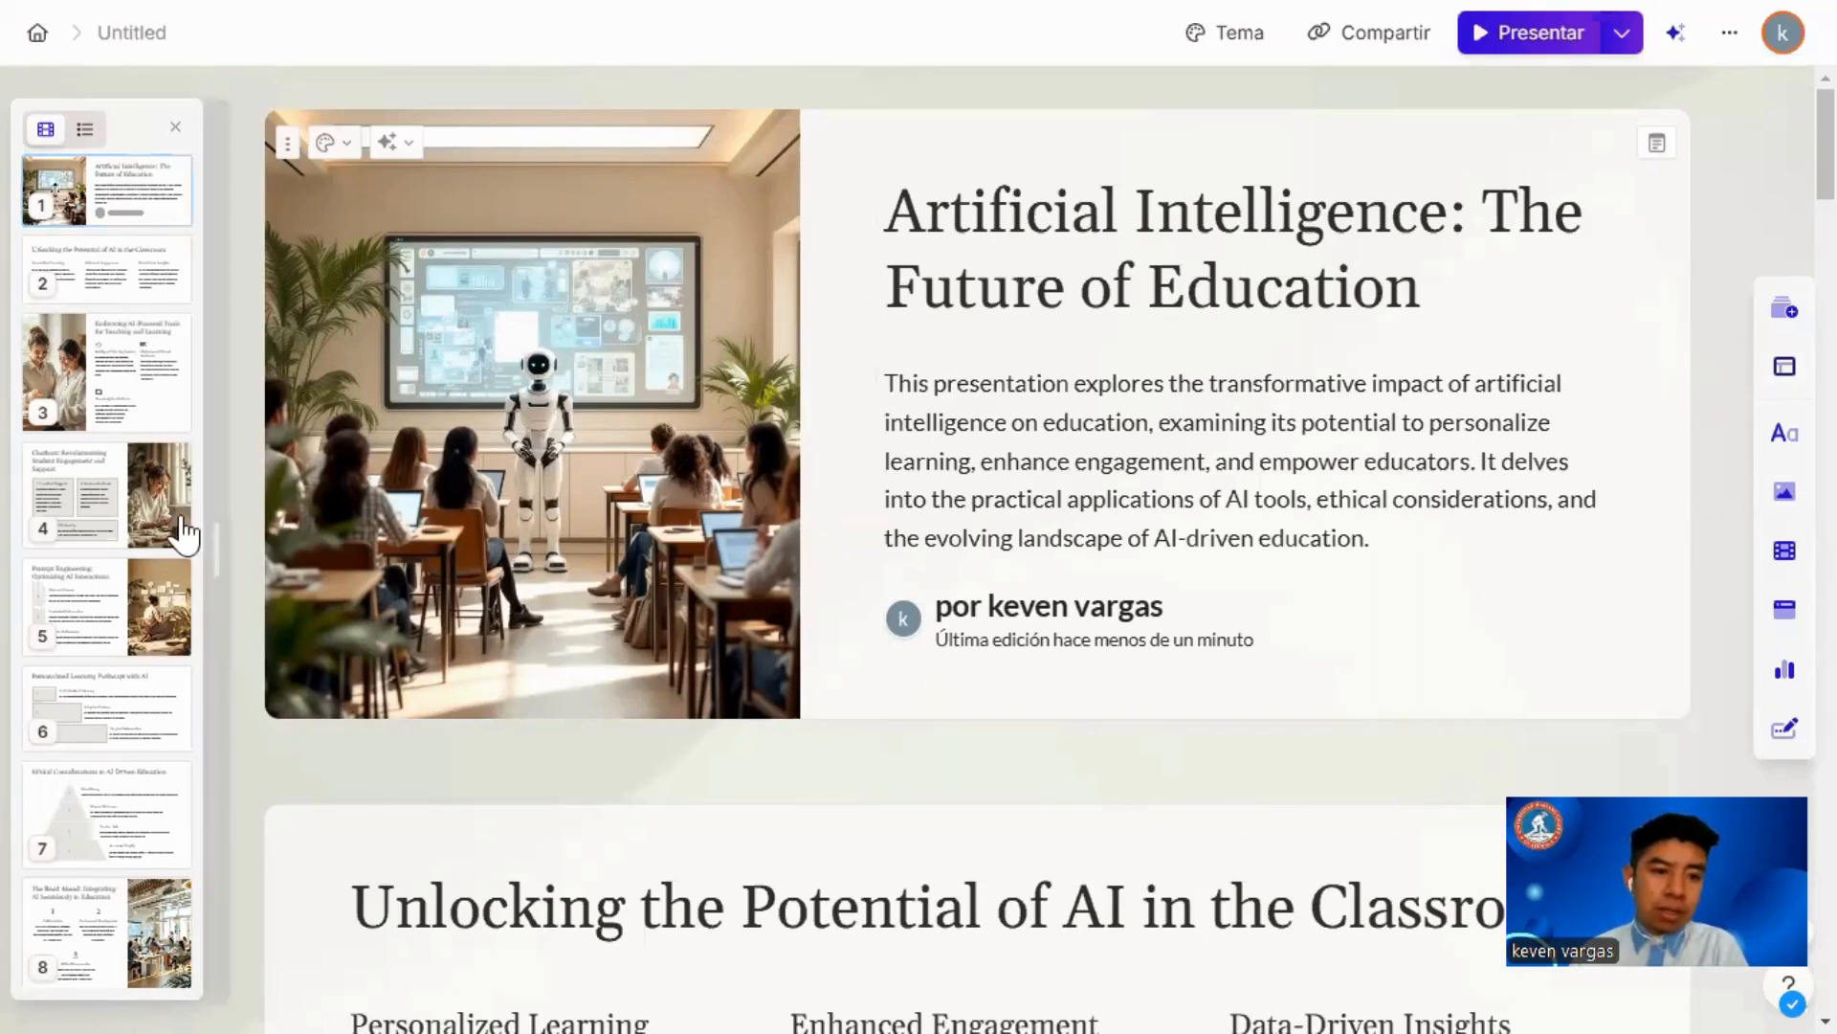
pyautogui.click(96, 961)
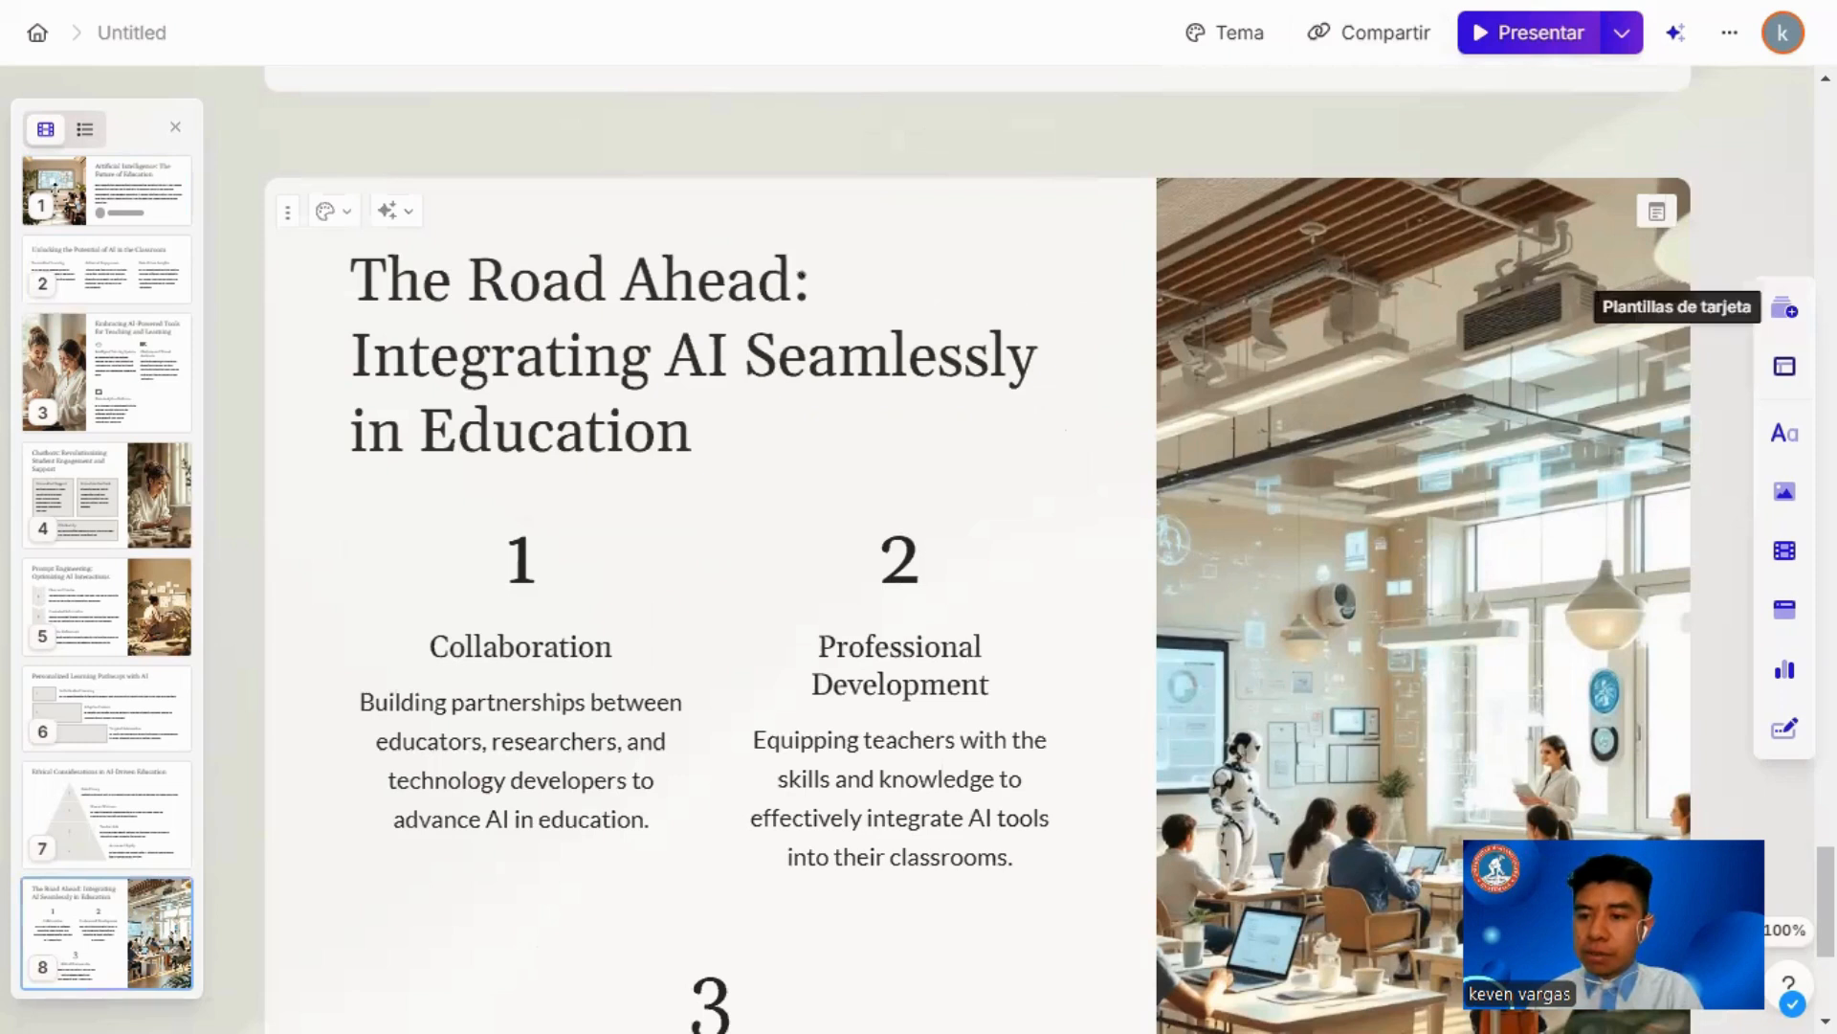
pyautogui.click(1777, 324)
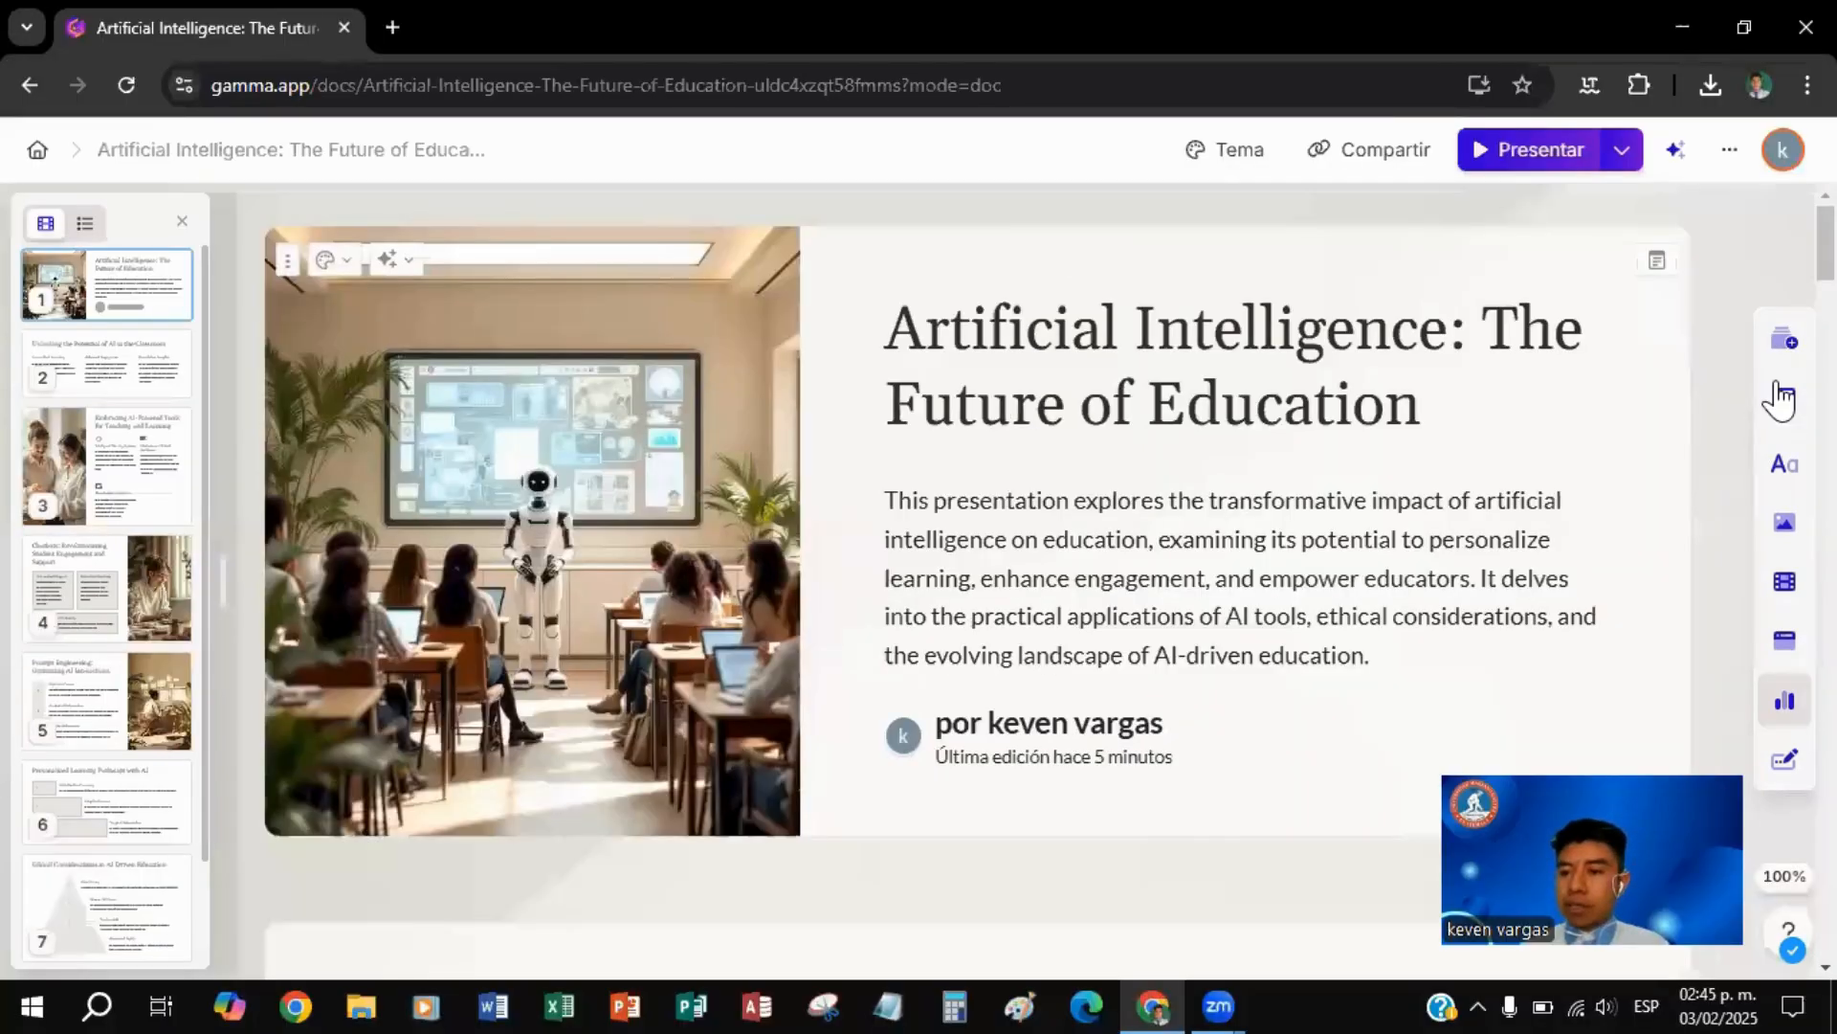
pyautogui.press('F11')
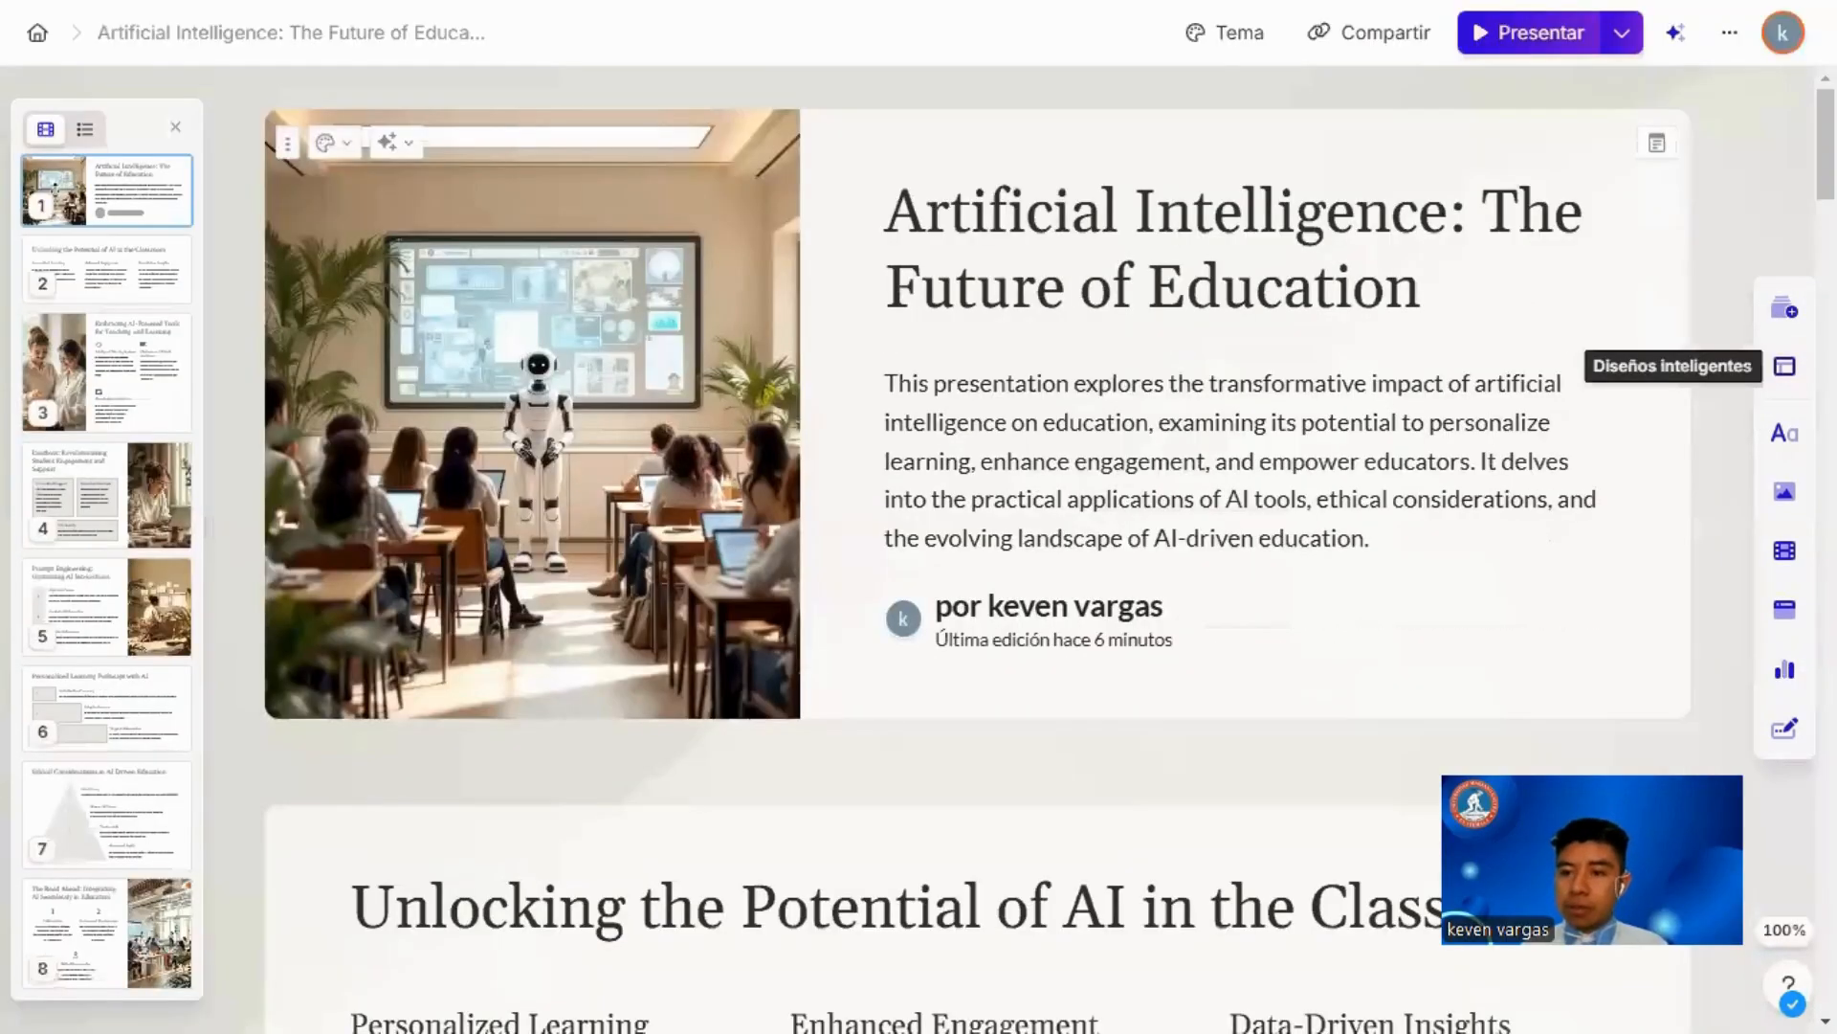
pyautogui.click(1785, 366)
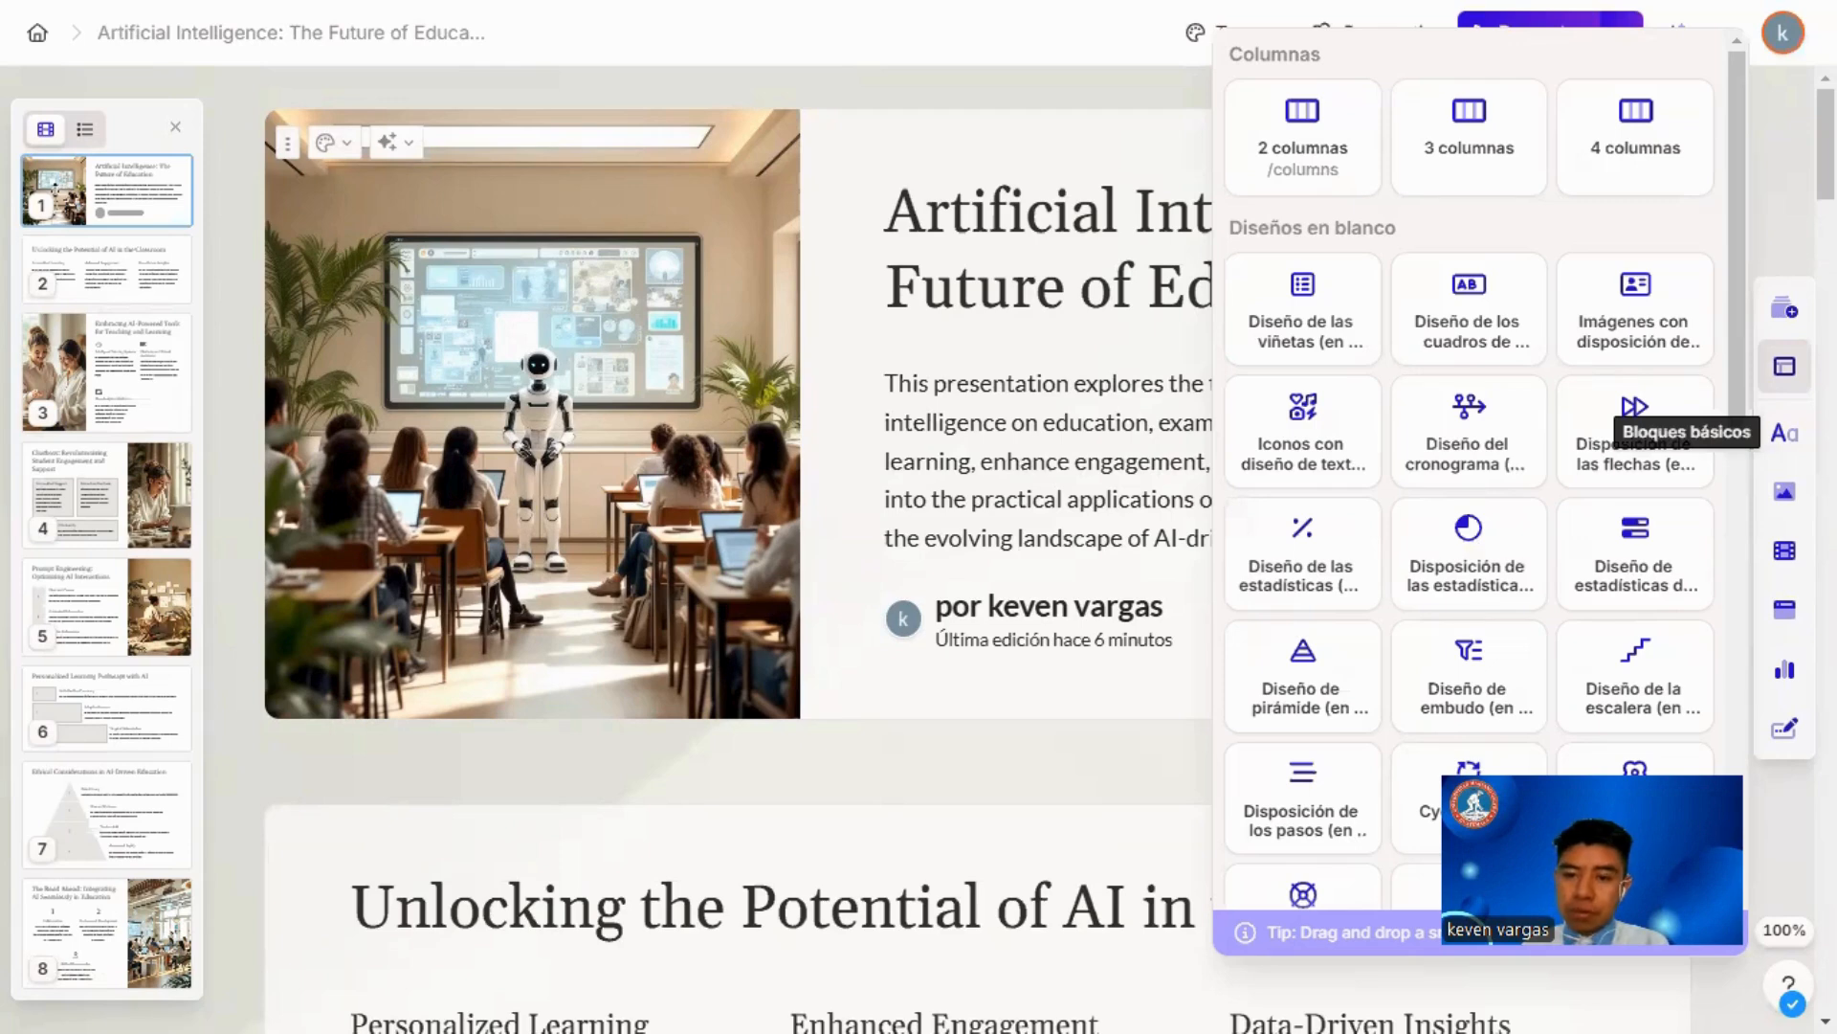
pyautogui.click(1785, 433)
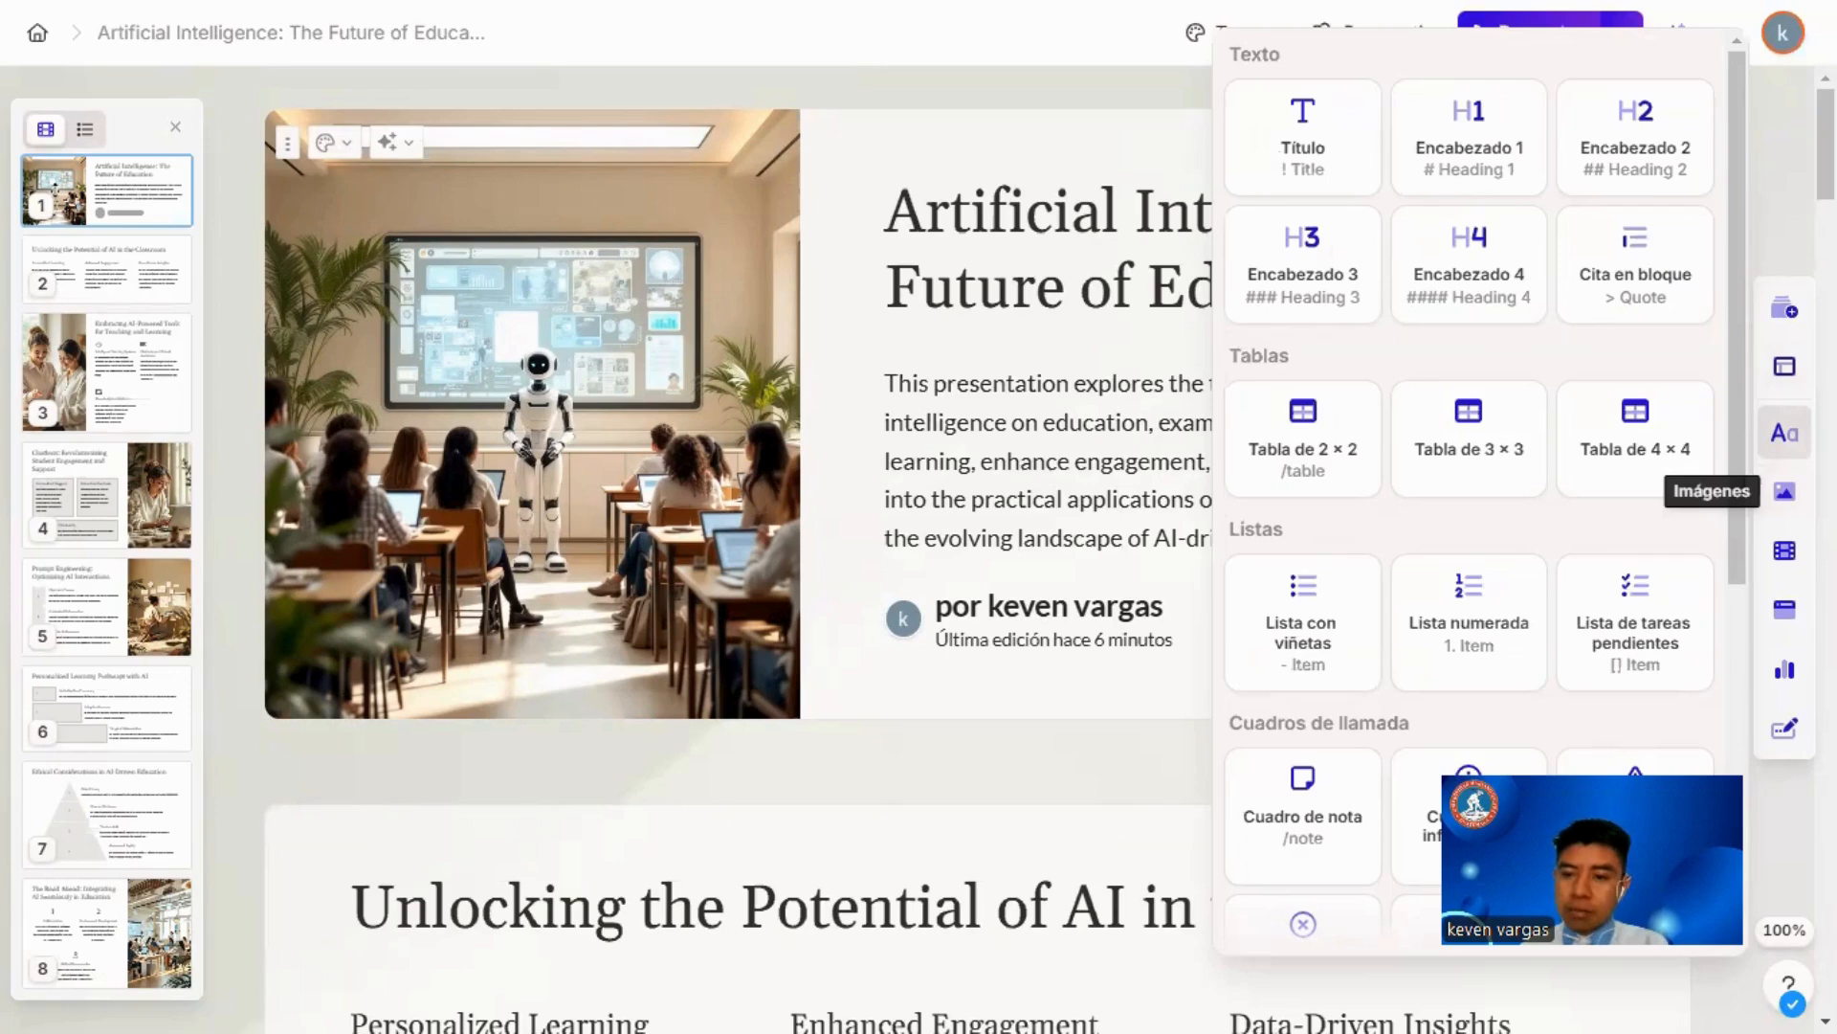
pyautogui.click(1785, 491)
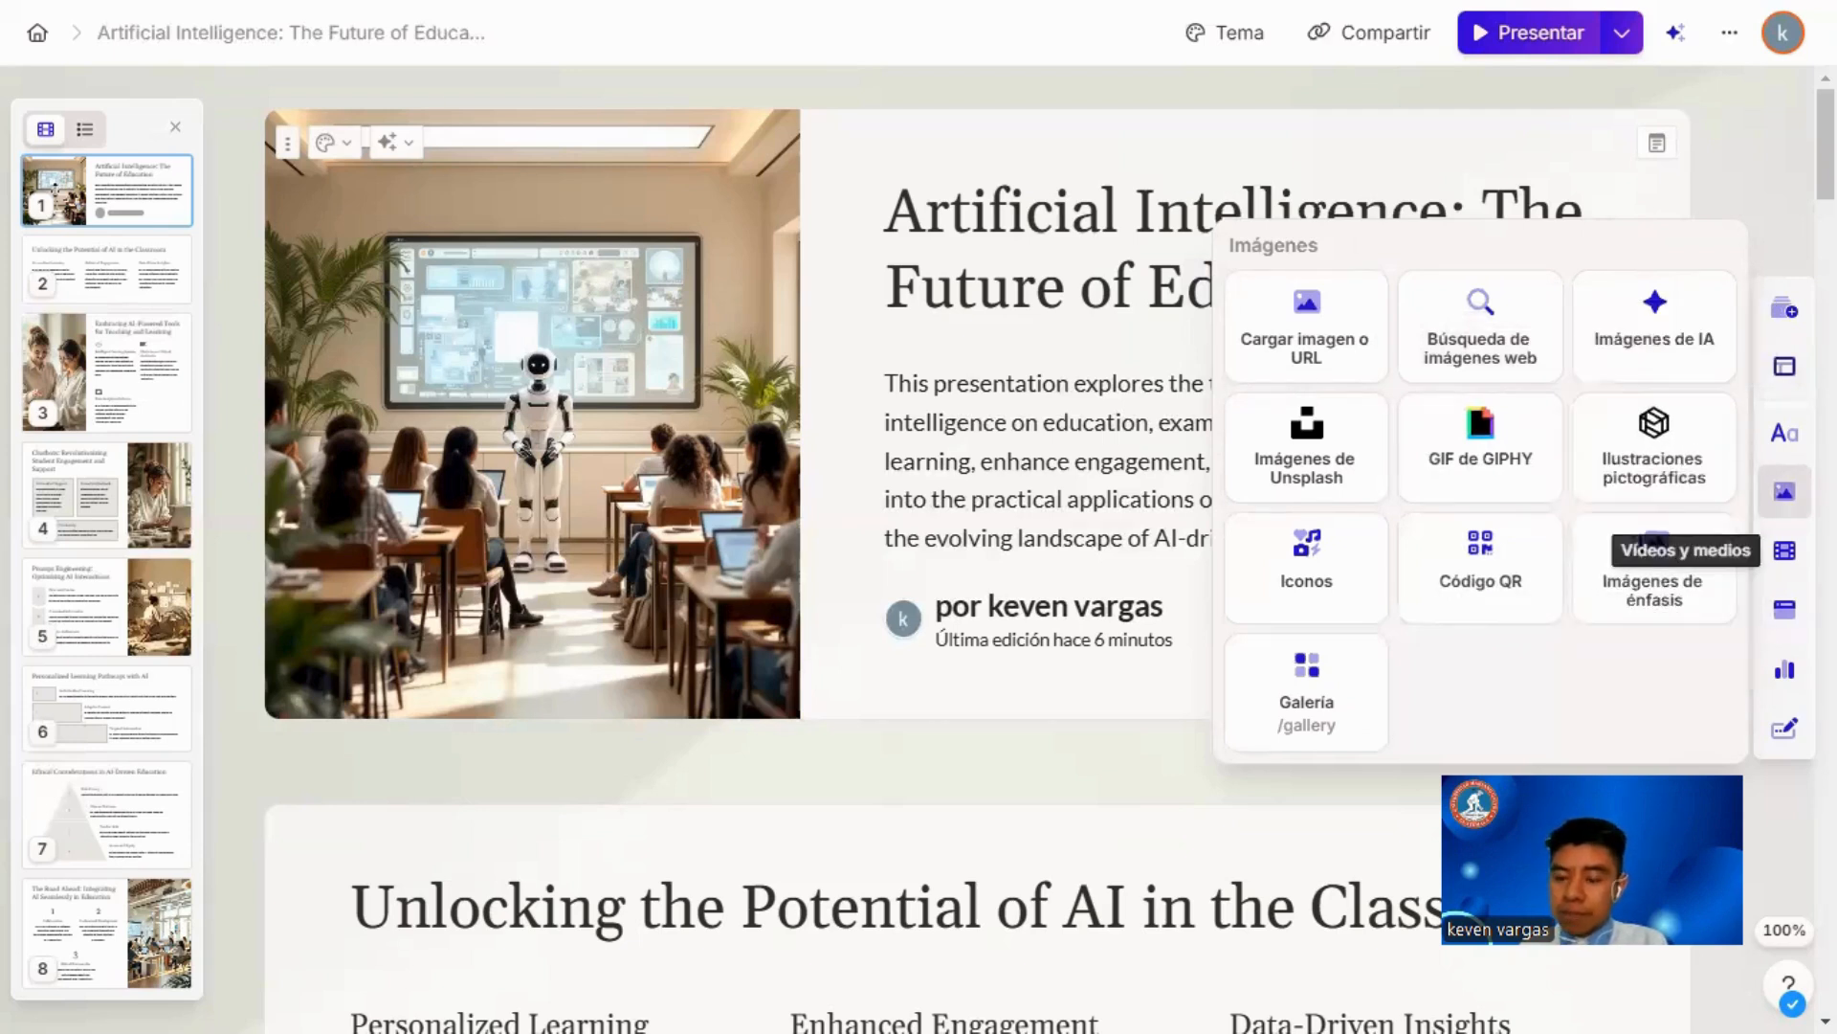
pyautogui.click(1784, 551)
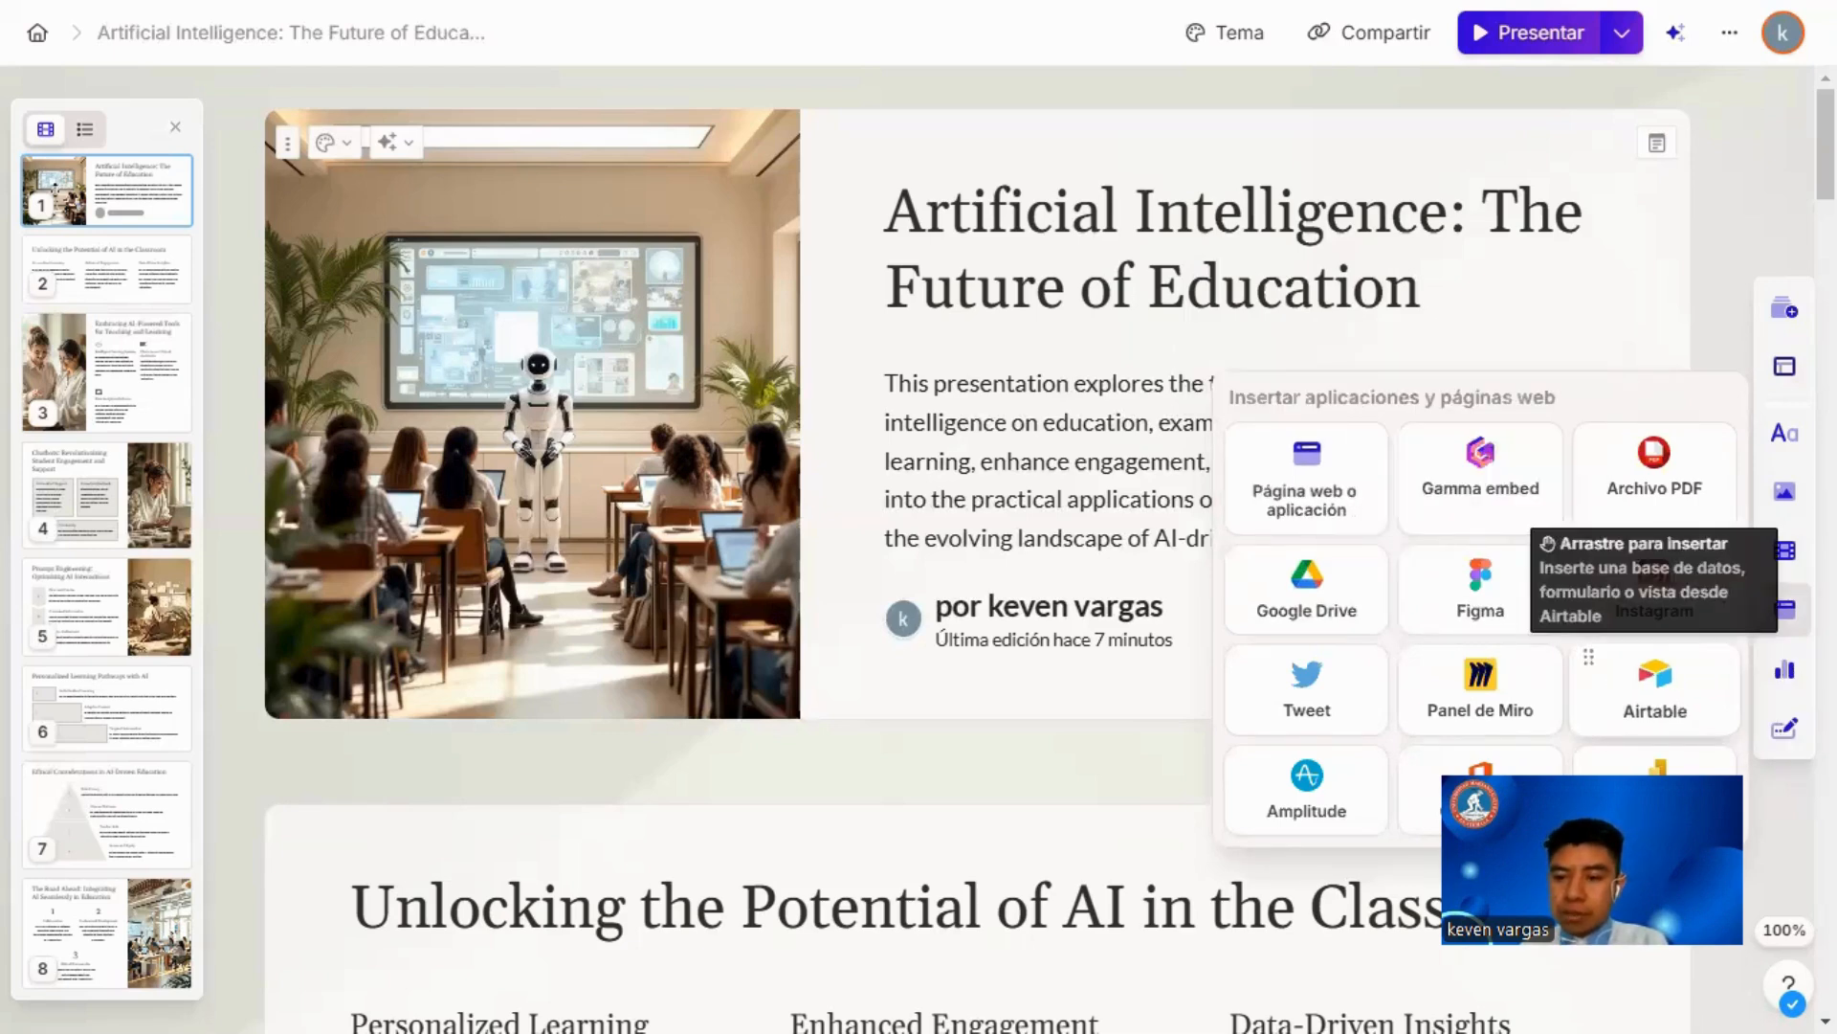
pyautogui.click(1785, 669)
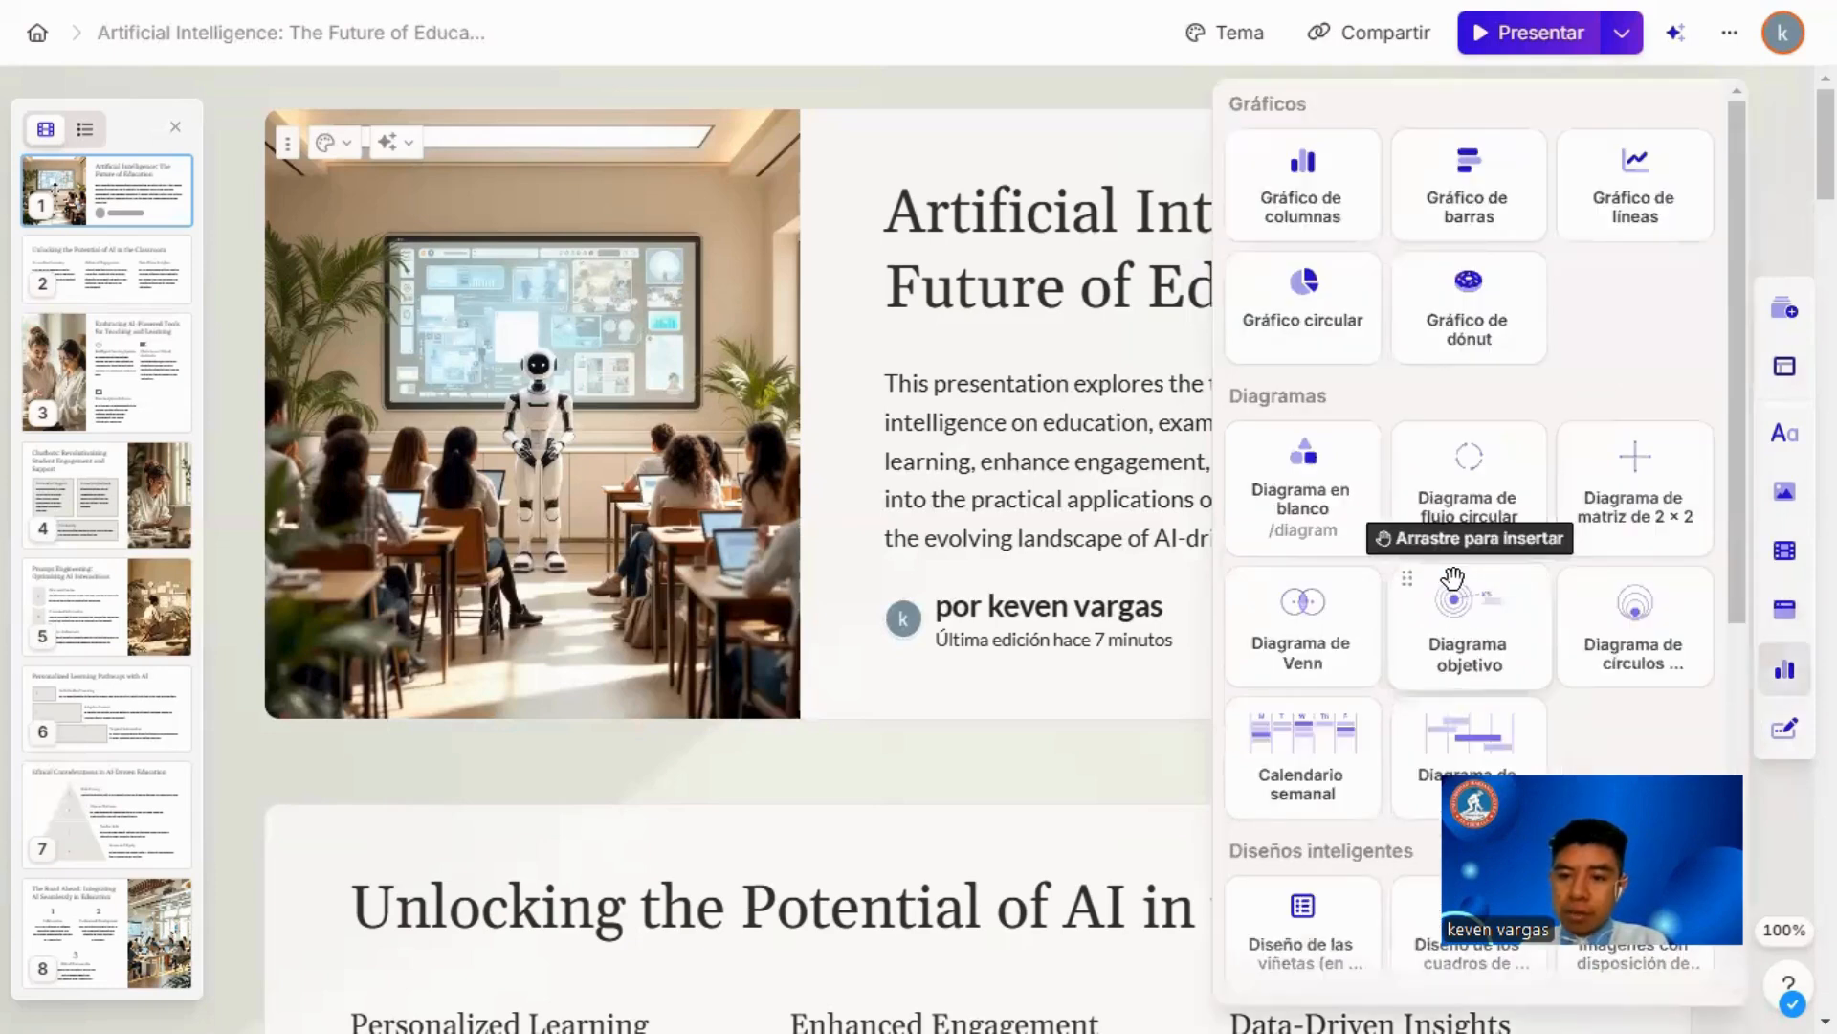
pyautogui.scroll(-5, 1482, 591)
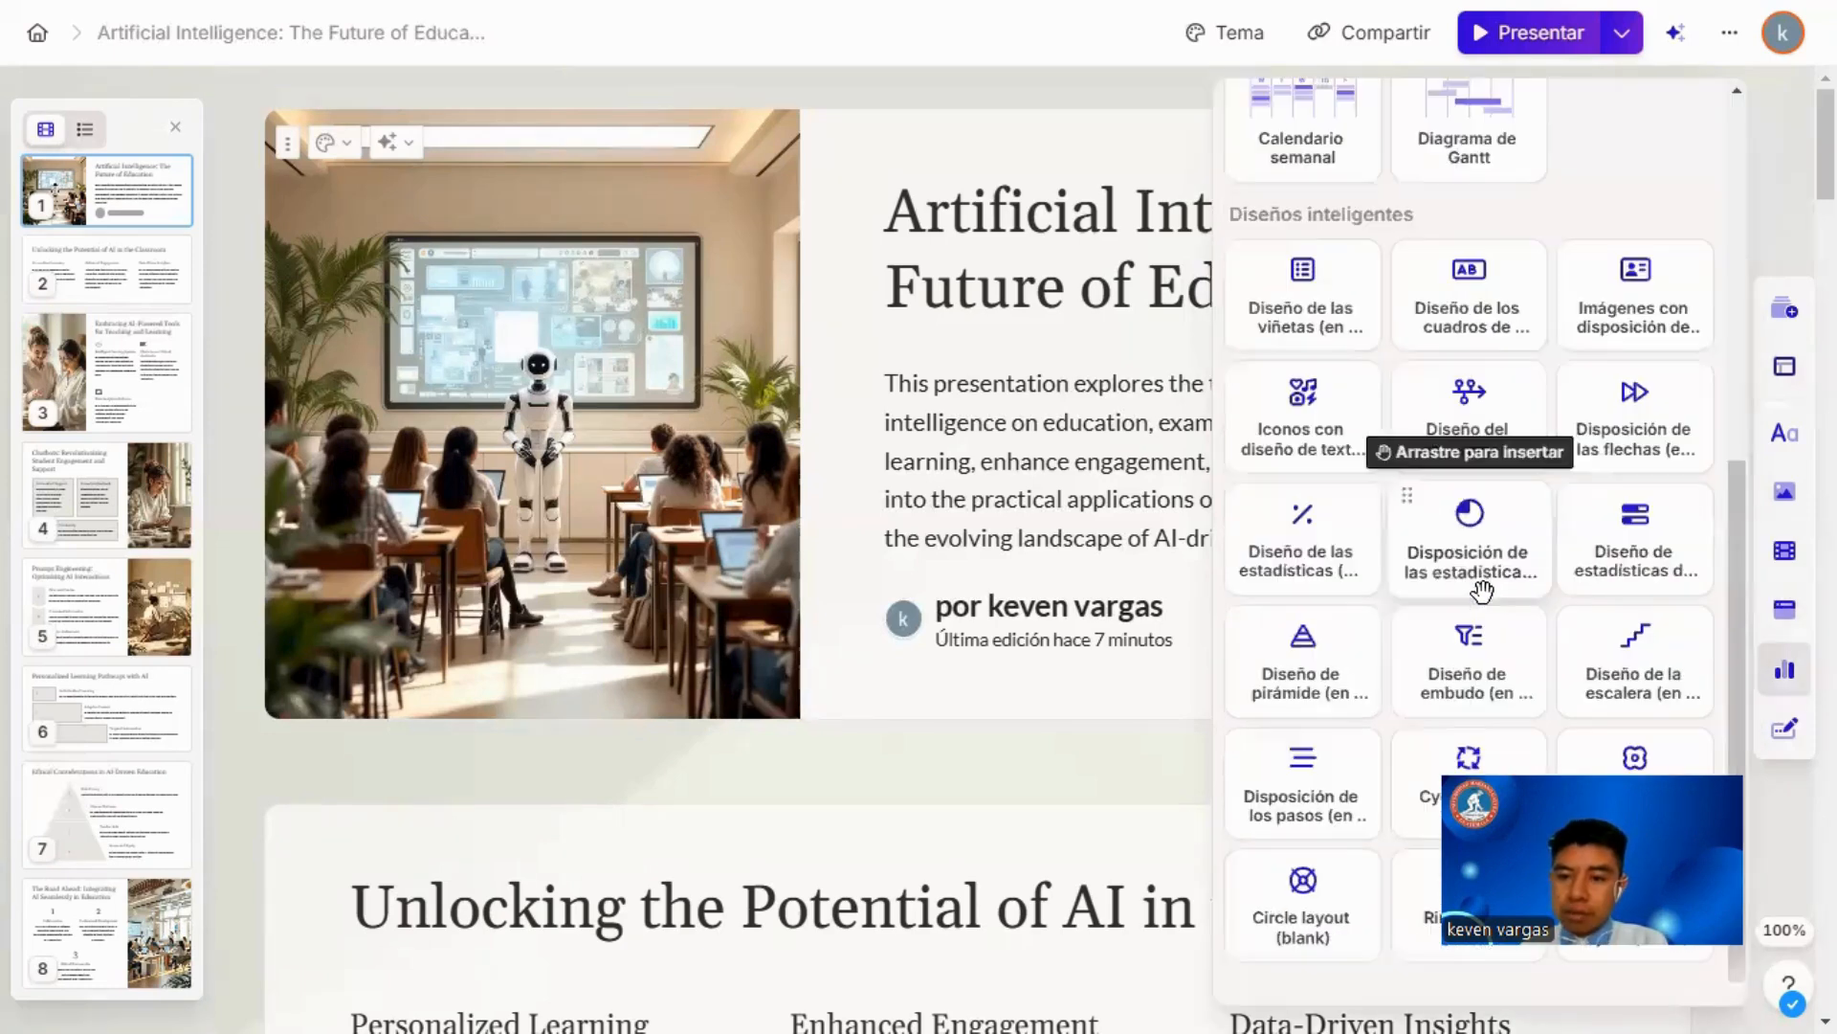
# Step: Insert a button from the forms and buttons elements below the introductory paragraph on the first card
pyautogui.click(1782, 732)
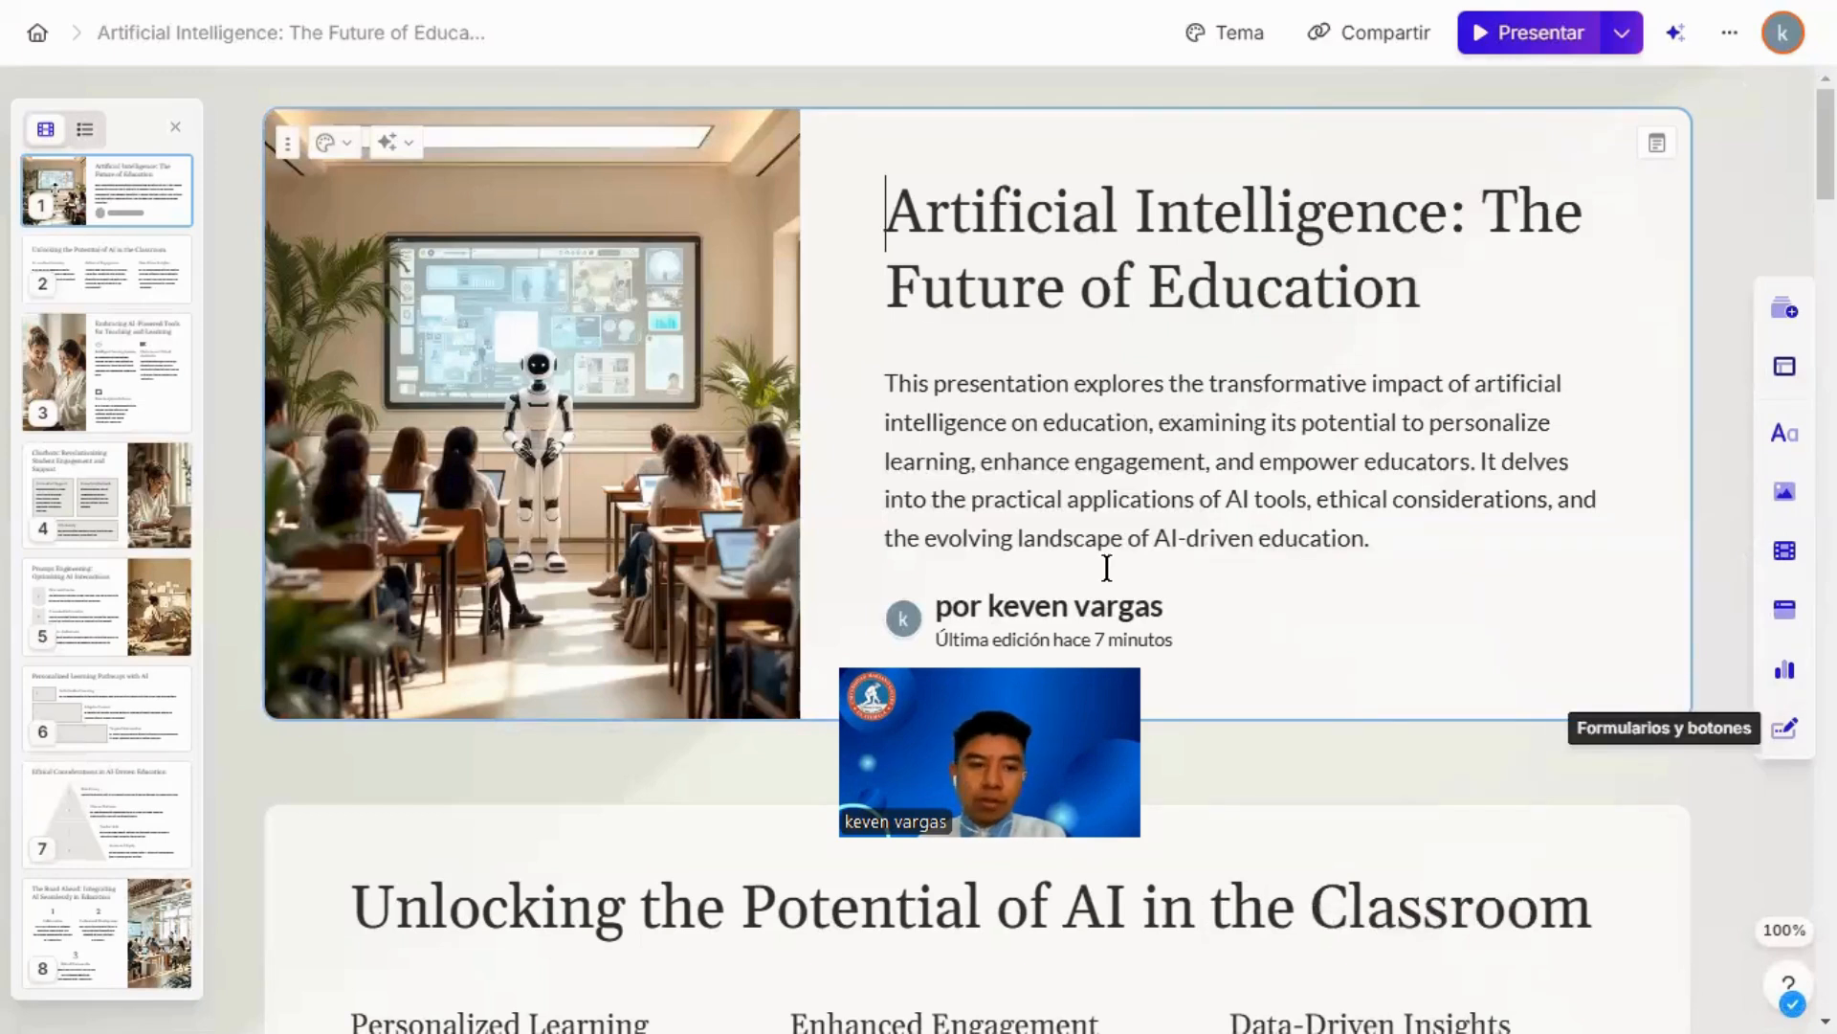
pyautogui.moveTo(1245, 676); pyautogui.dragTo(1269, 574)
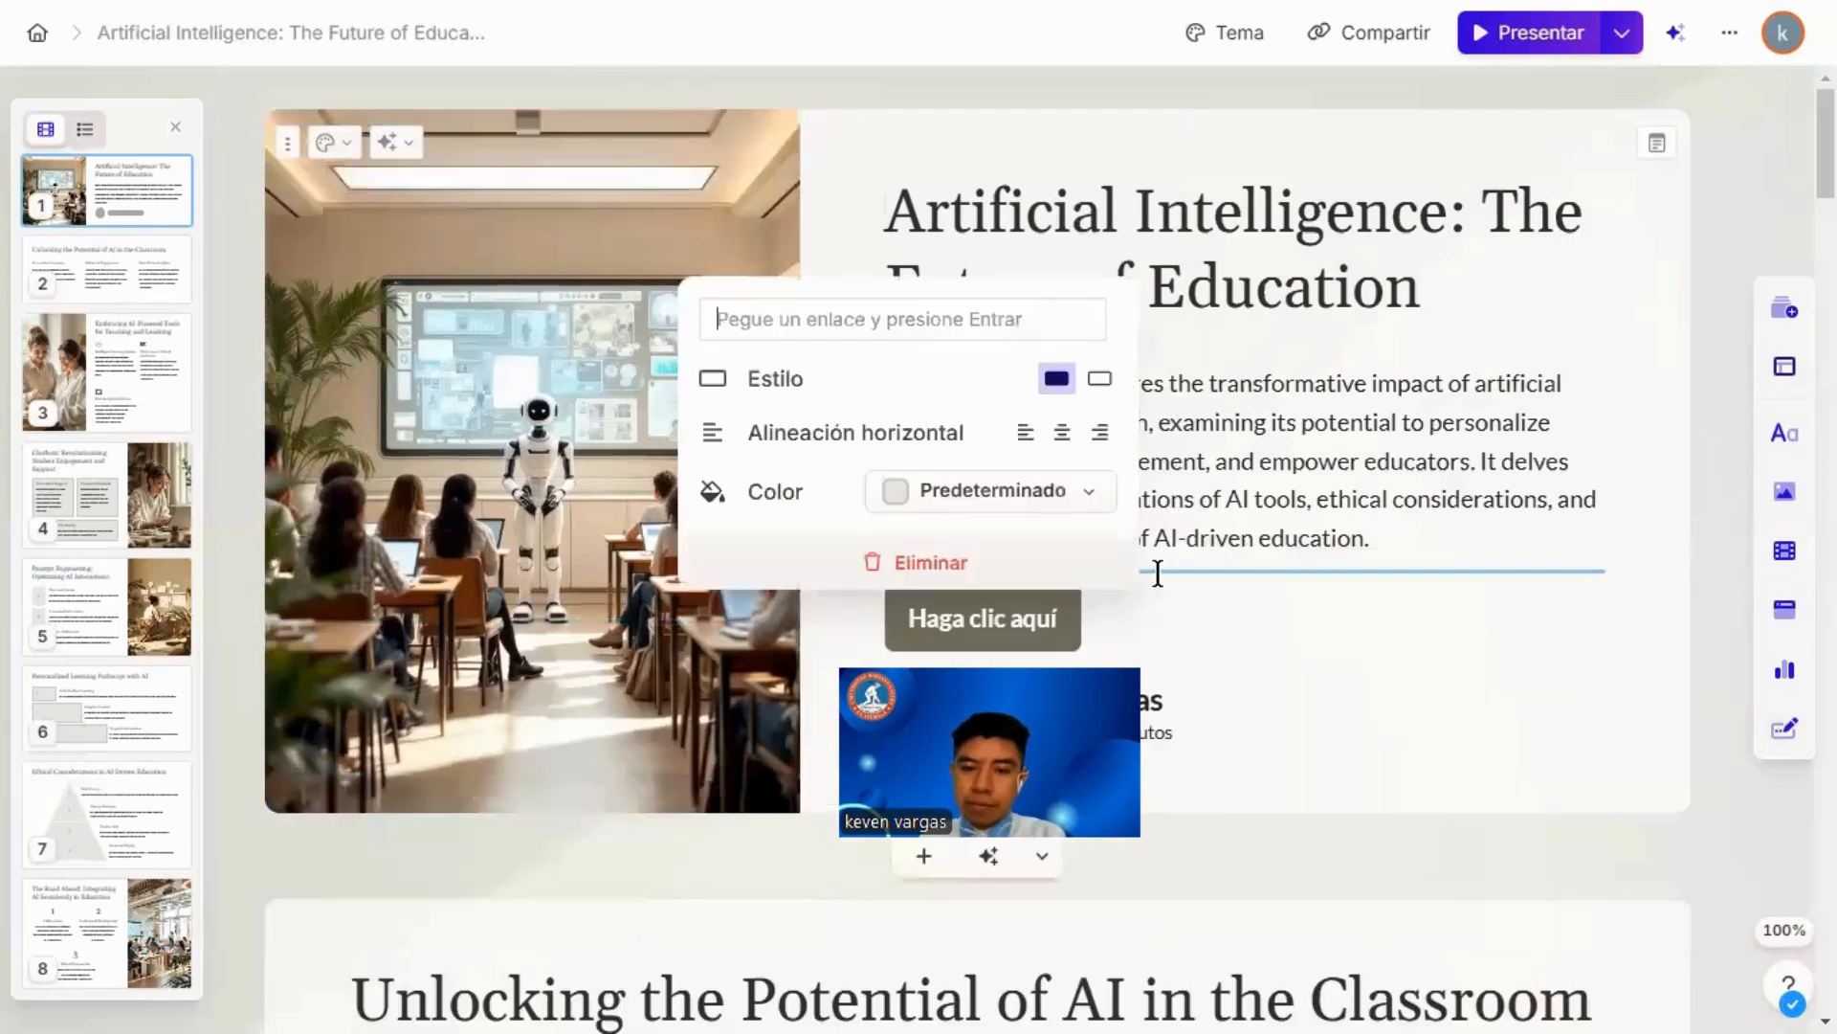
# Step: Leave the new button's link and style settings and change the first card's color to blue, #5E98F1
pyautogui.scroll(-4, 1072, 640)
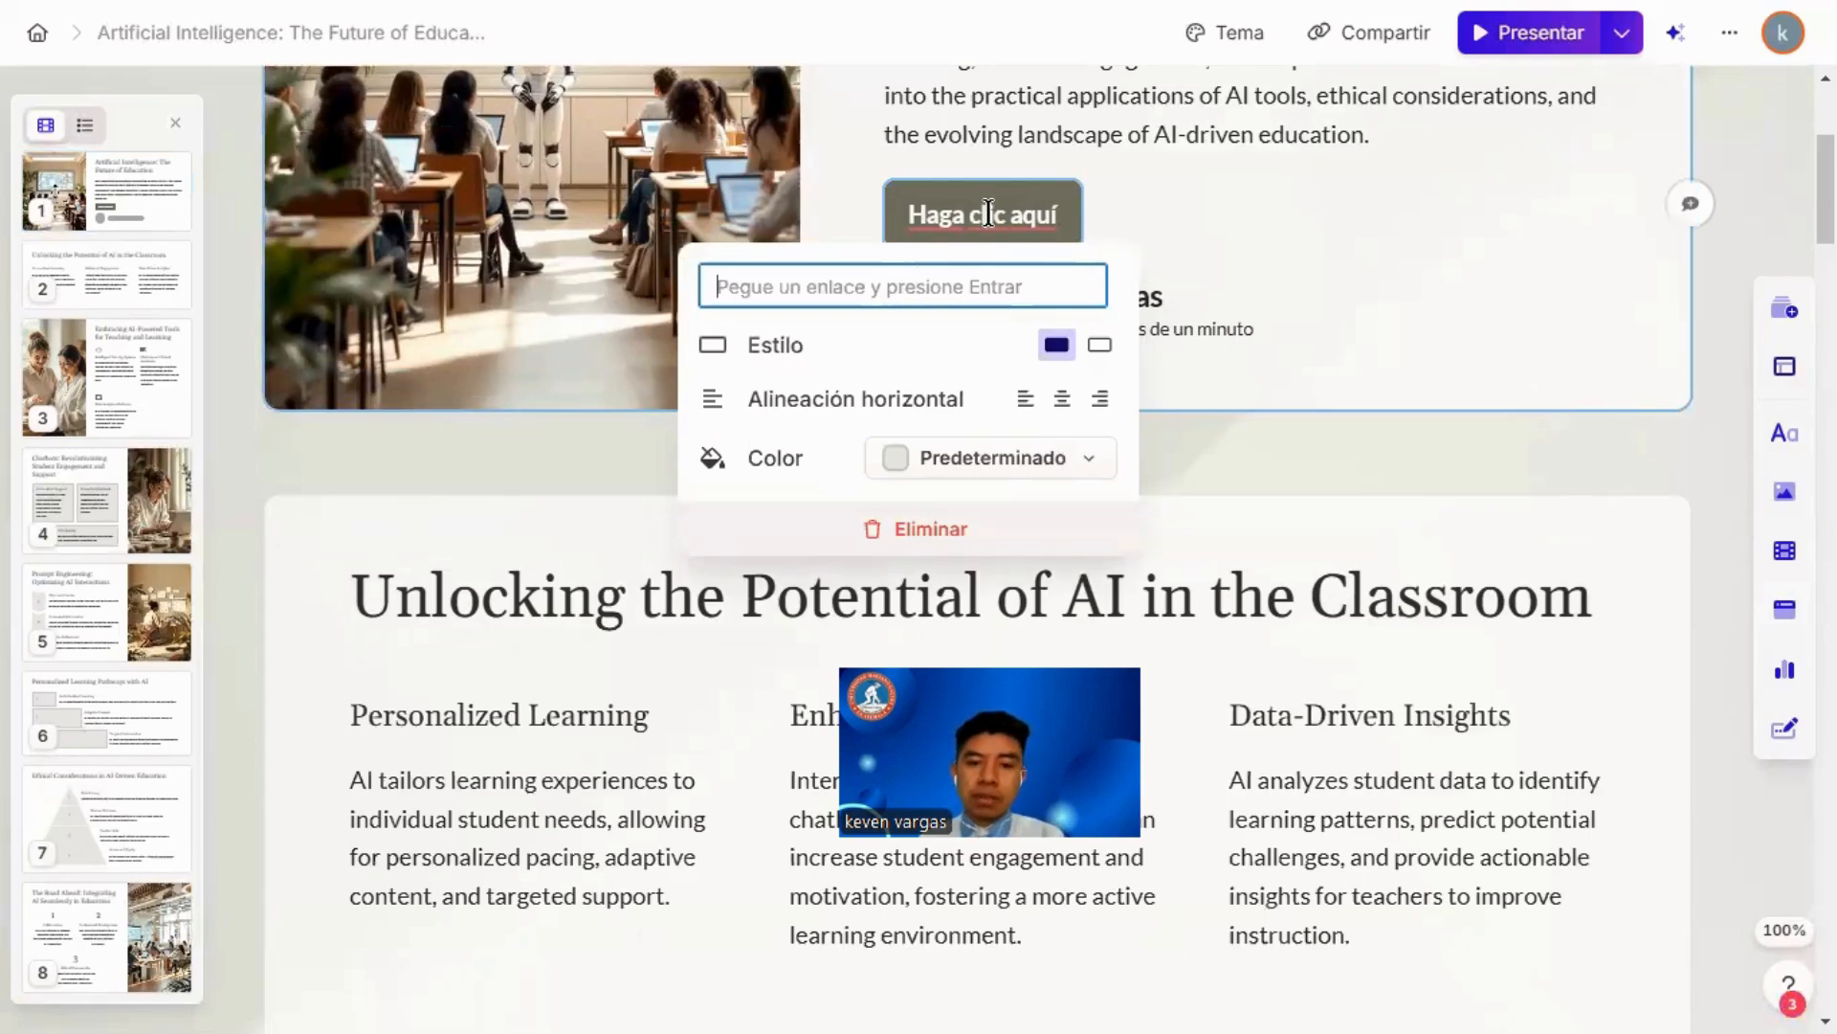
pyautogui.click(1485, 319)
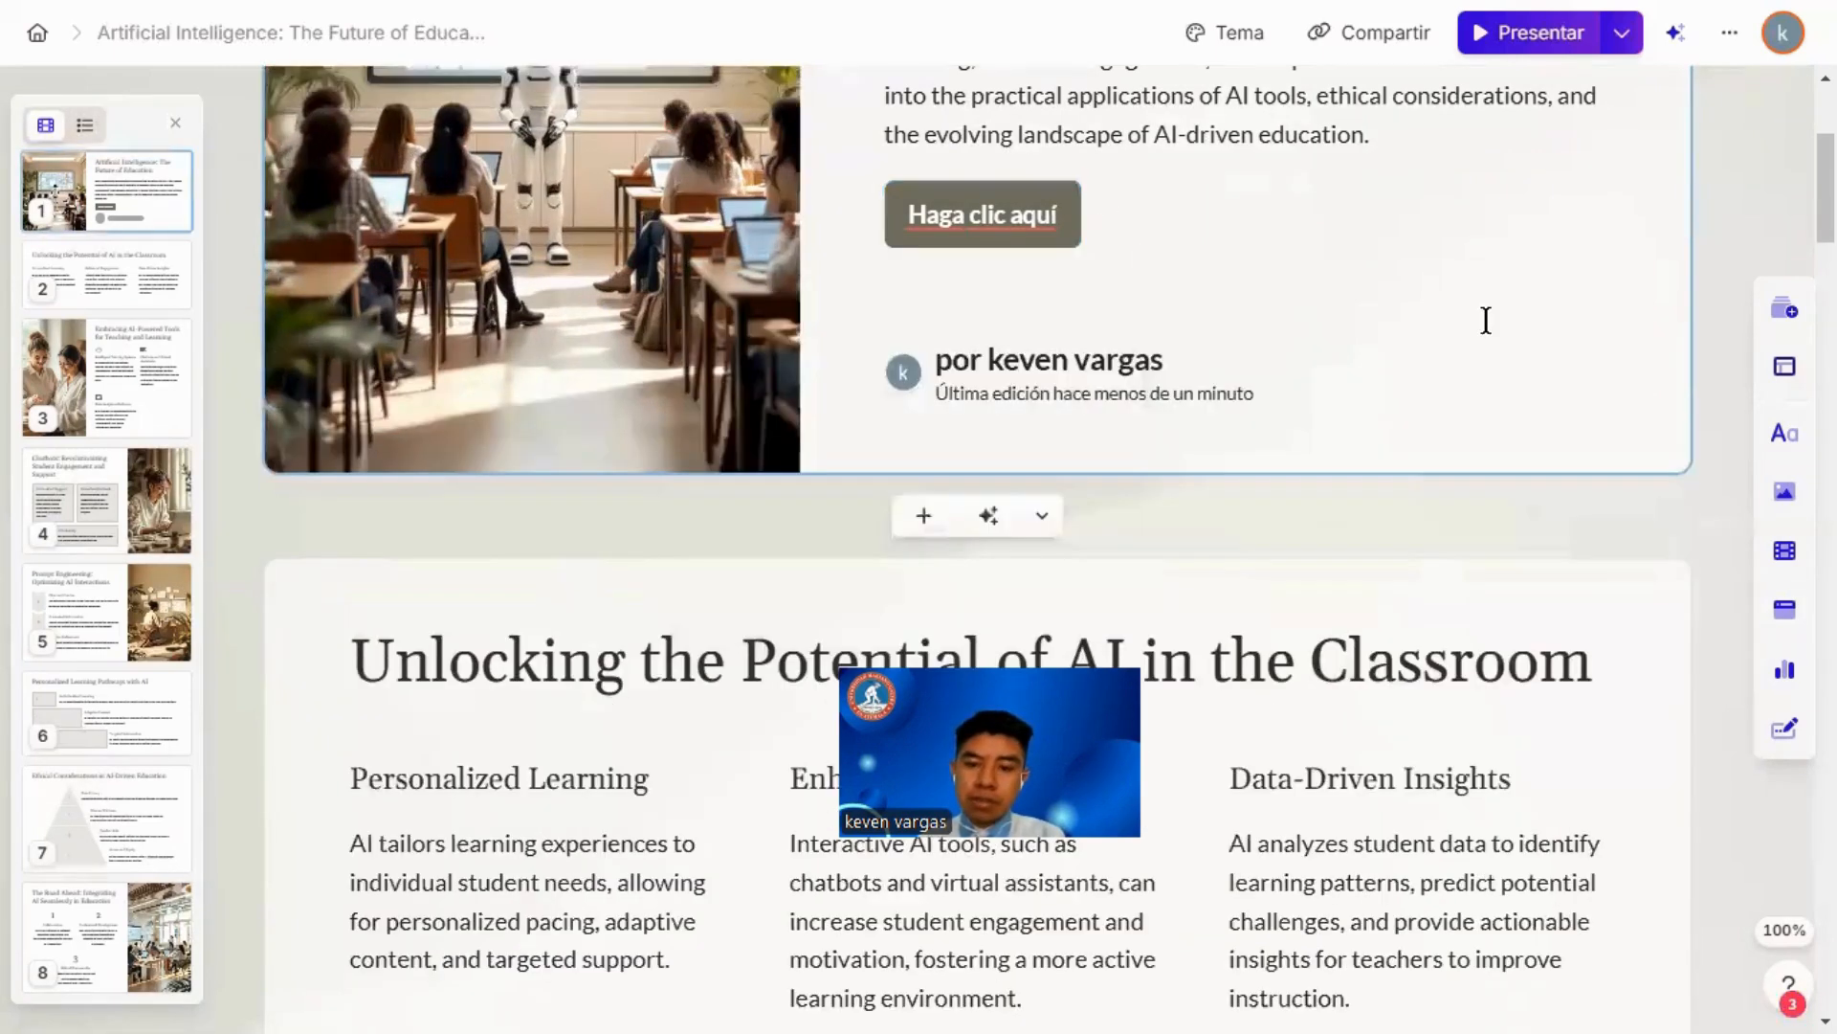
pyautogui.scroll(4, 716, 335)
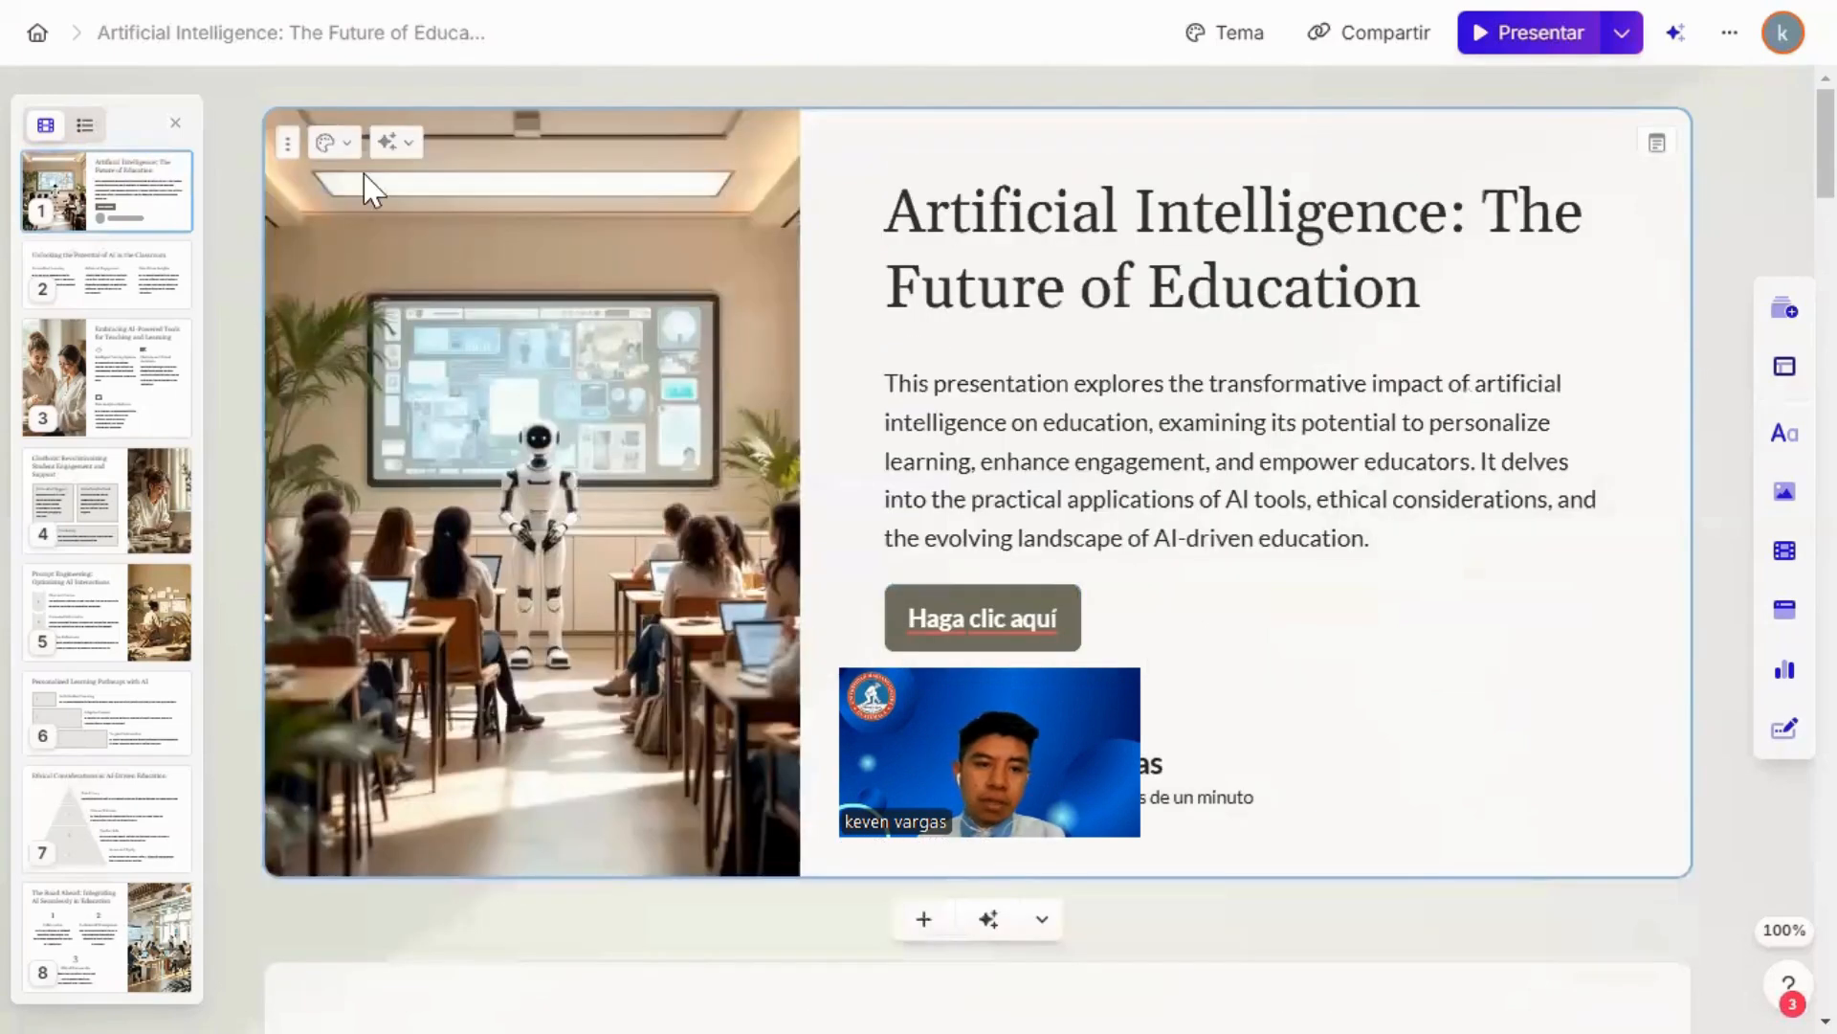
pyautogui.click(349, 158)
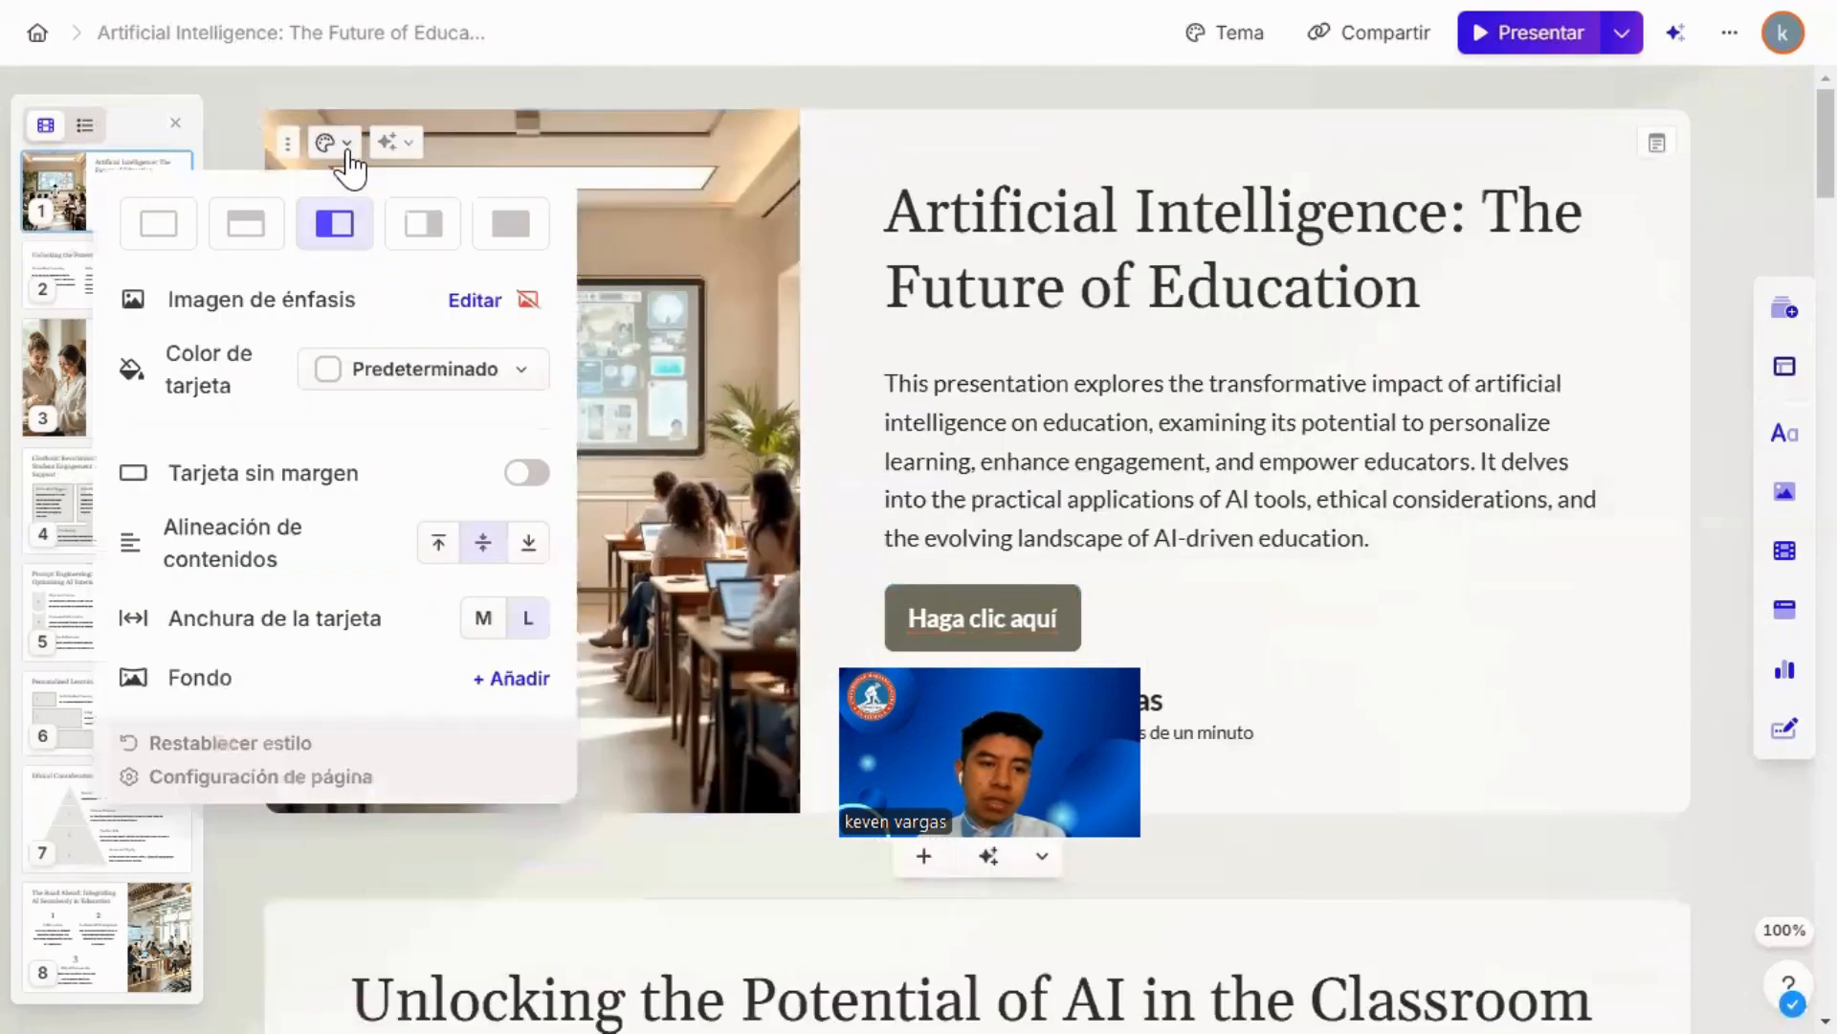
pyautogui.click(416, 381)
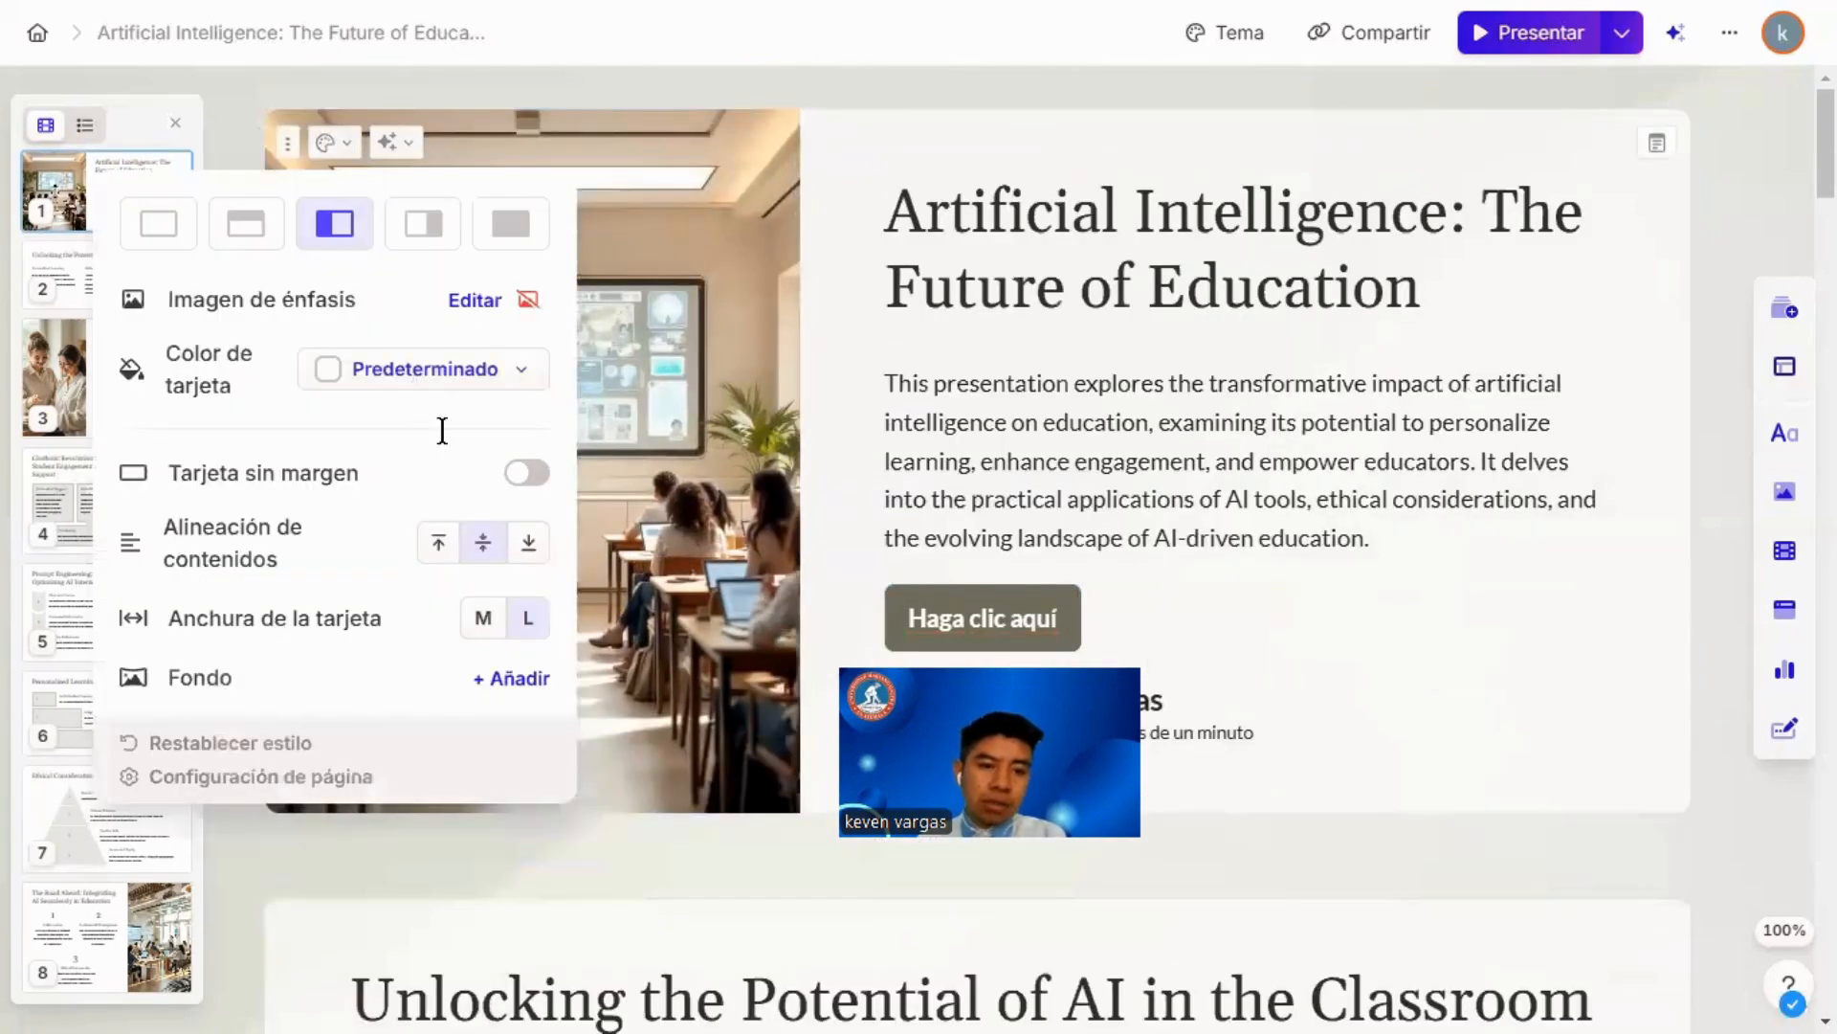
pyautogui.click(520, 677)
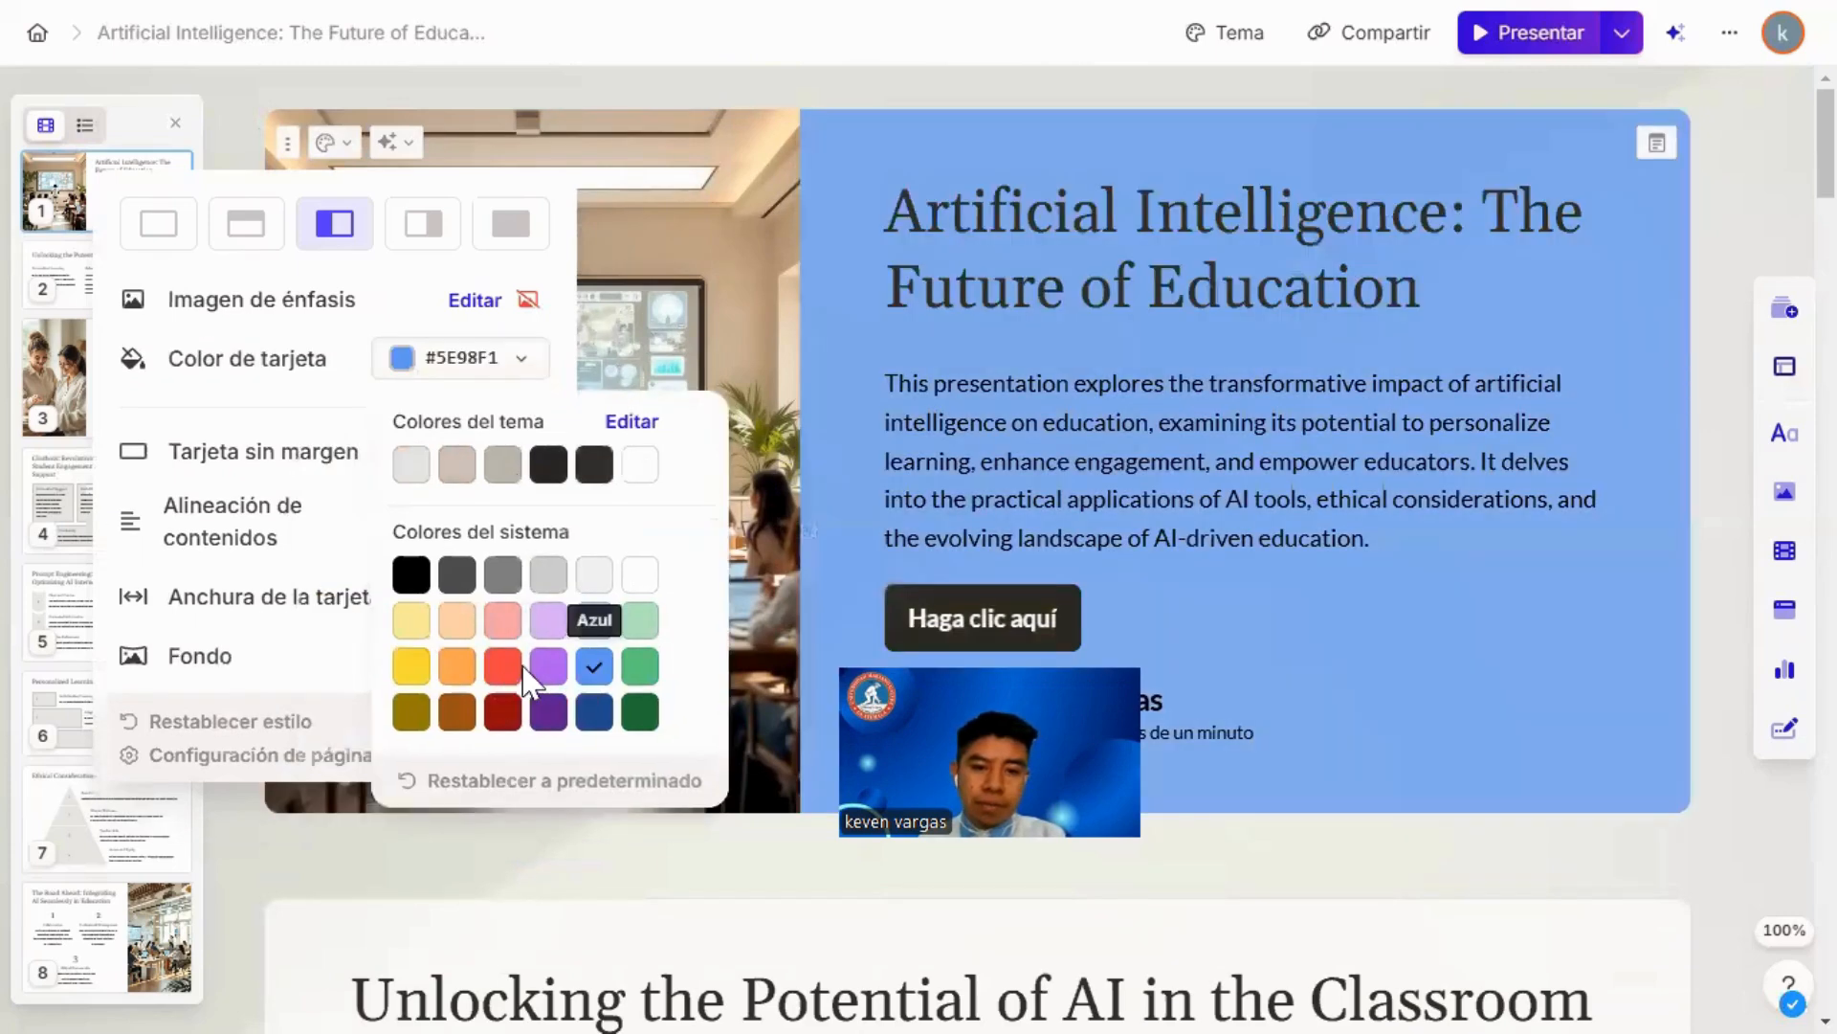
# Step: Try different accent image layouts on the first card, including top and right, and apply the layout without an image
pyautogui.click(248, 229)
pyautogui.scroll(-4, 995, 357)
pyautogui.scroll(4, 882, 378)
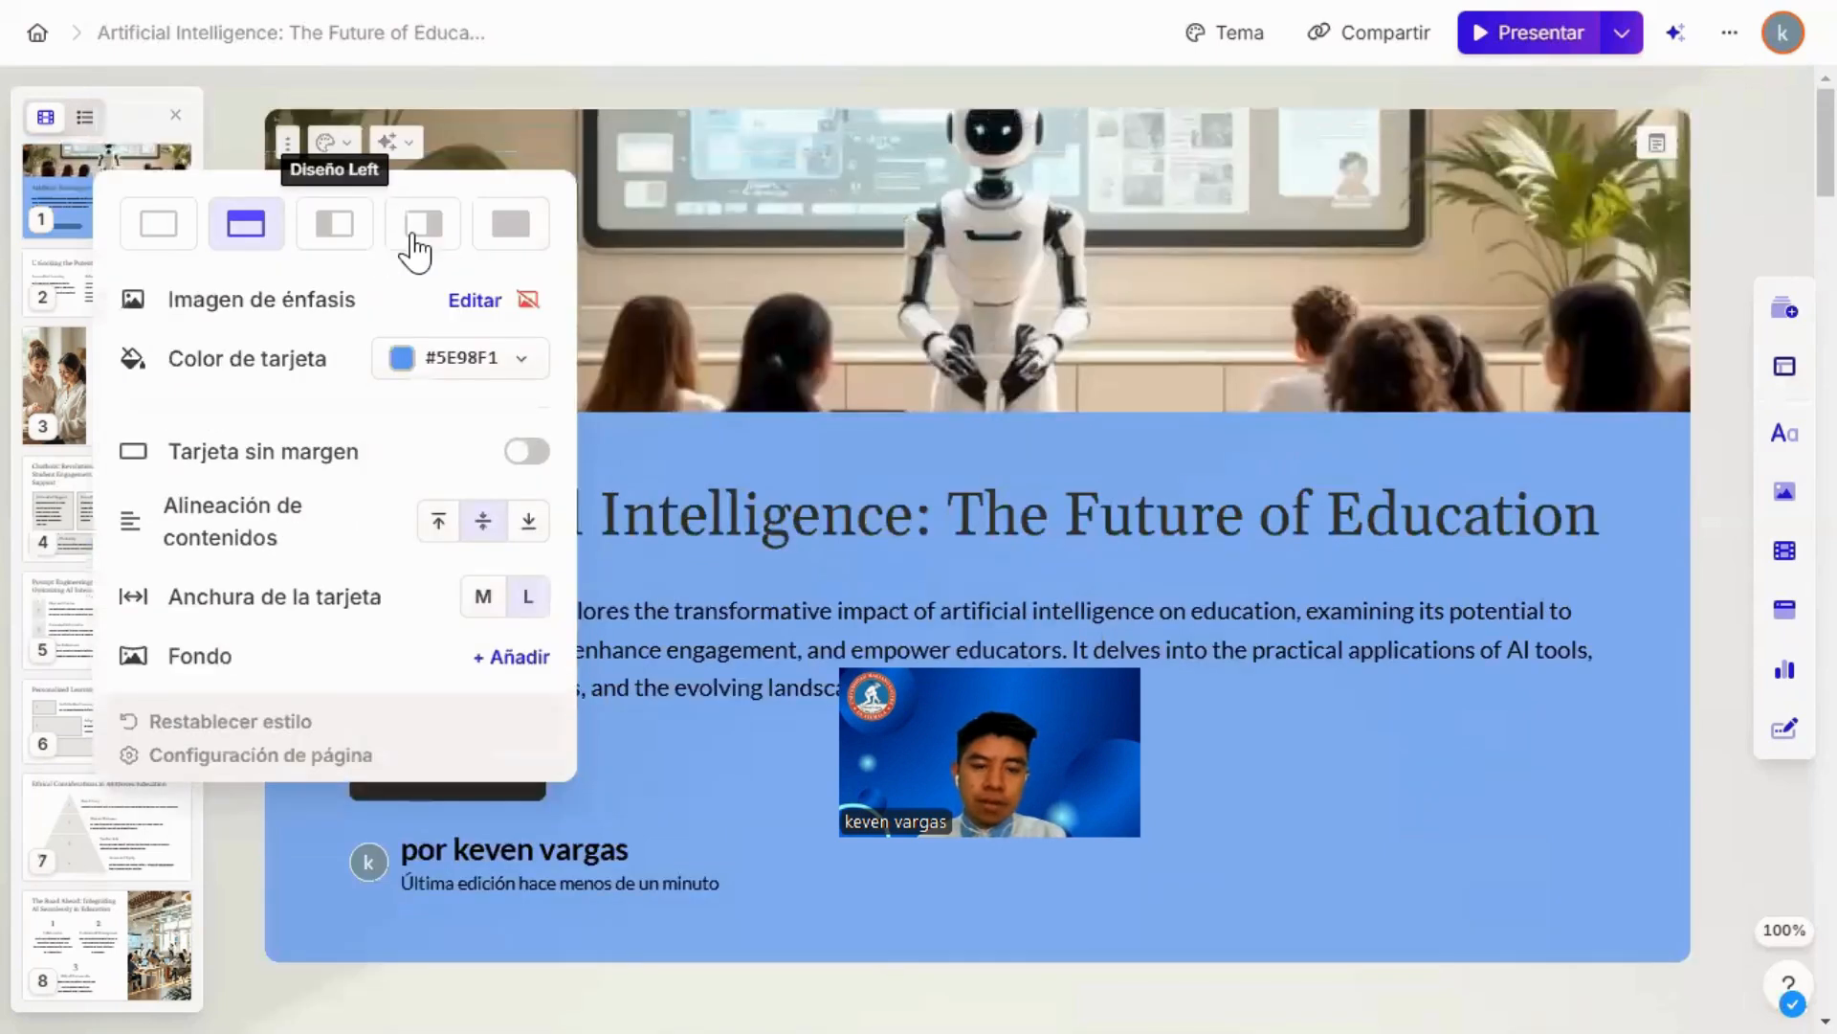
pyautogui.click(419, 239)
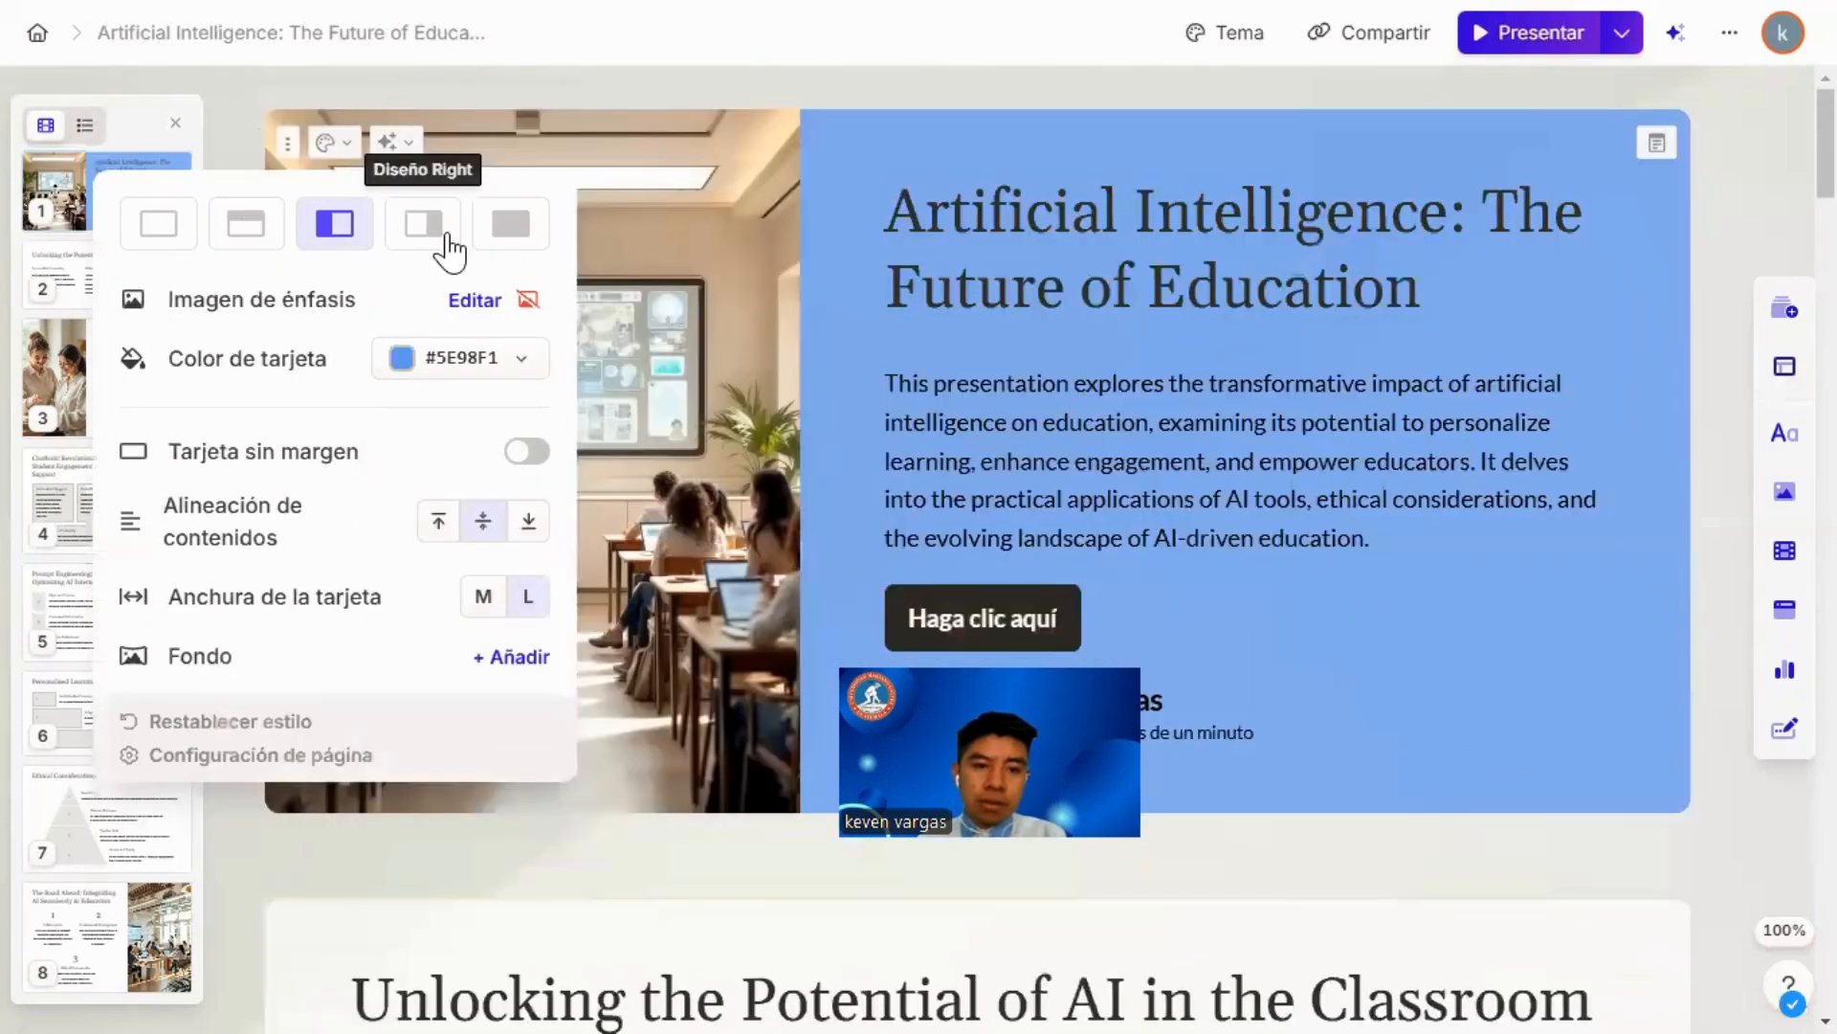
pyautogui.click(511, 235)
pyautogui.click(165, 230)
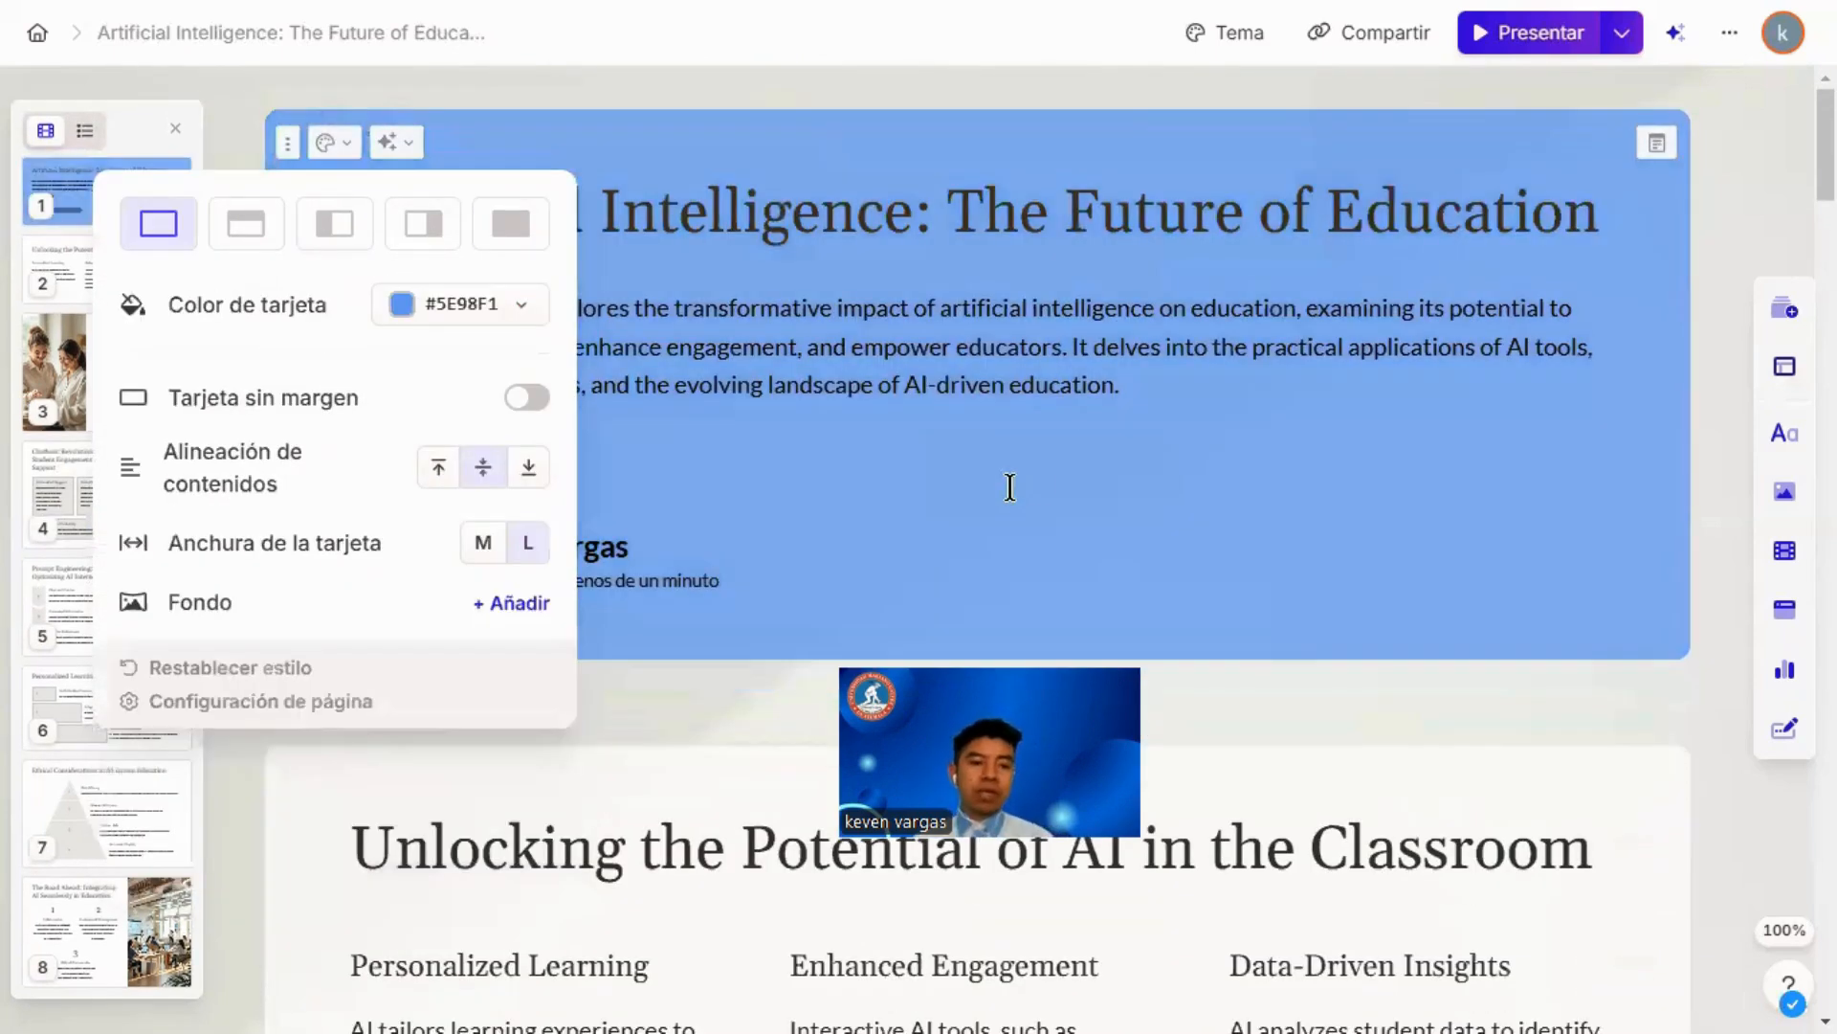